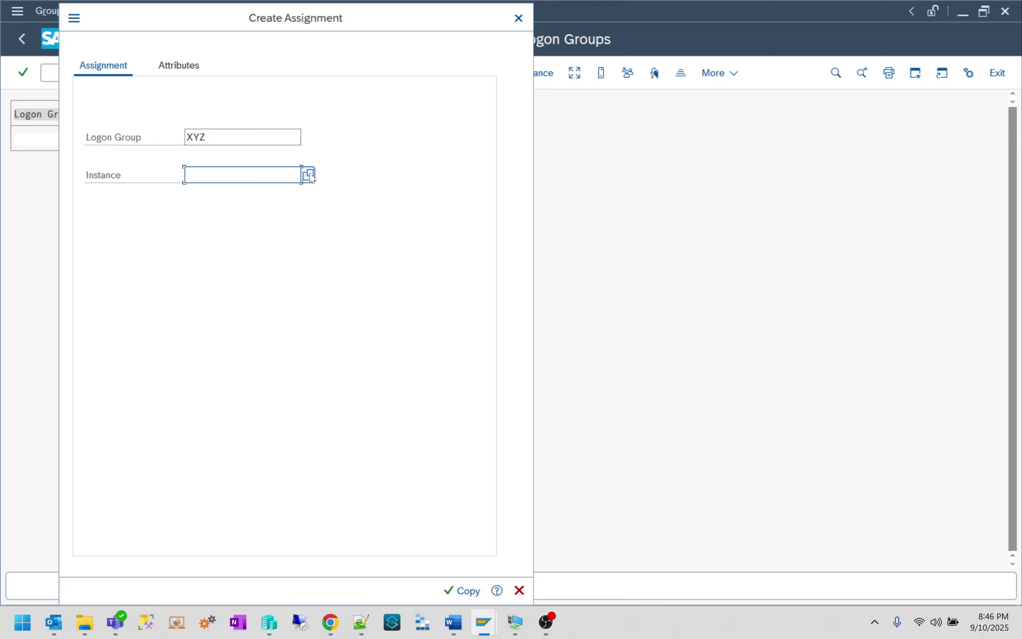
Assign instance Win19EHP8_TST_00 to logon group XYZ, save the assignment and leave the logon group maintenance.
left_click(309, 175)
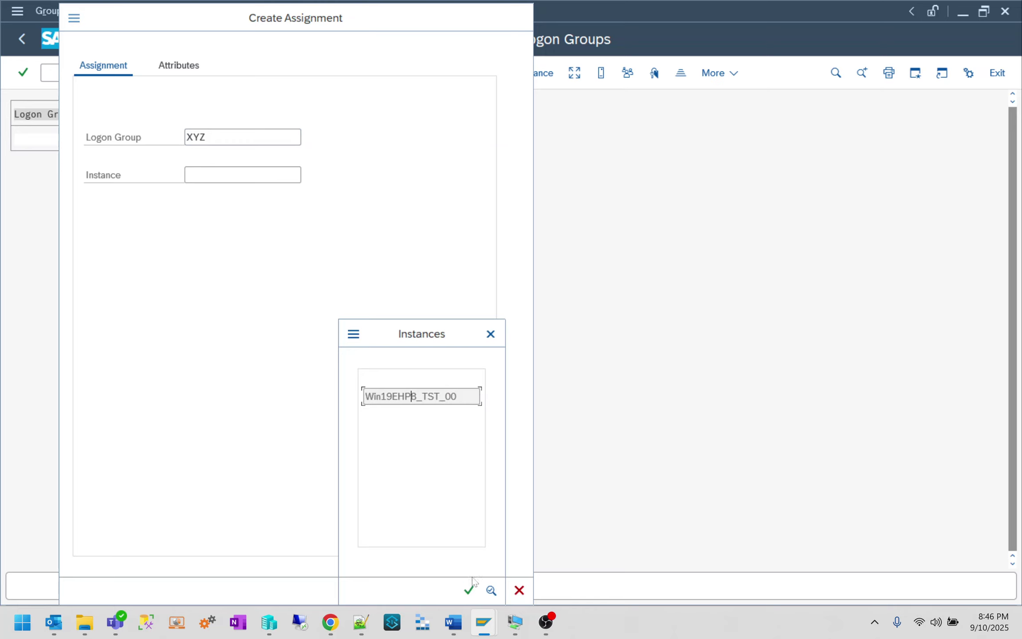
left_click(469, 591)
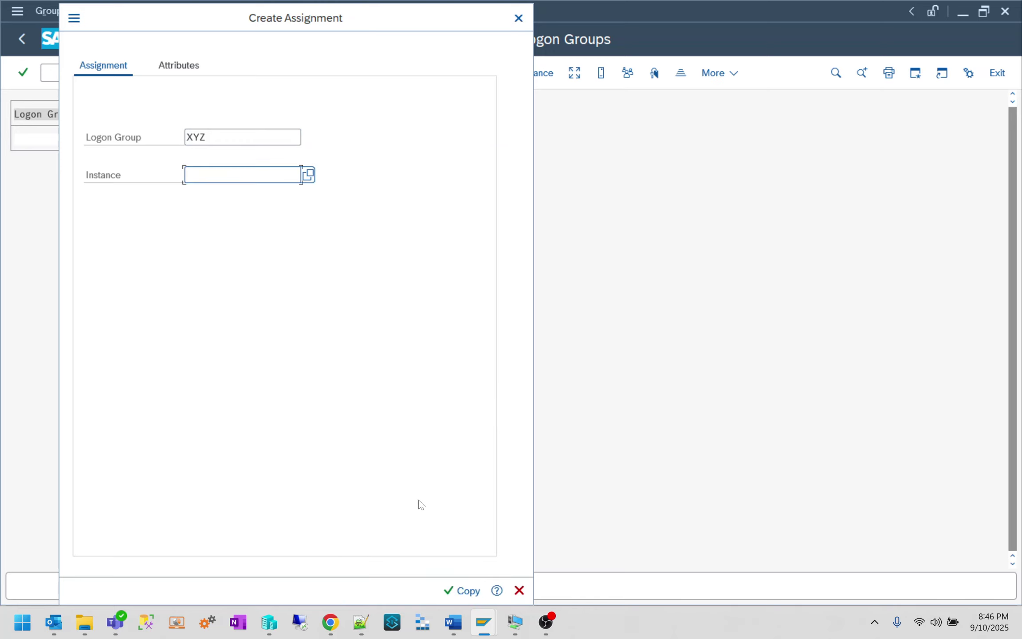
left_click(306, 178)
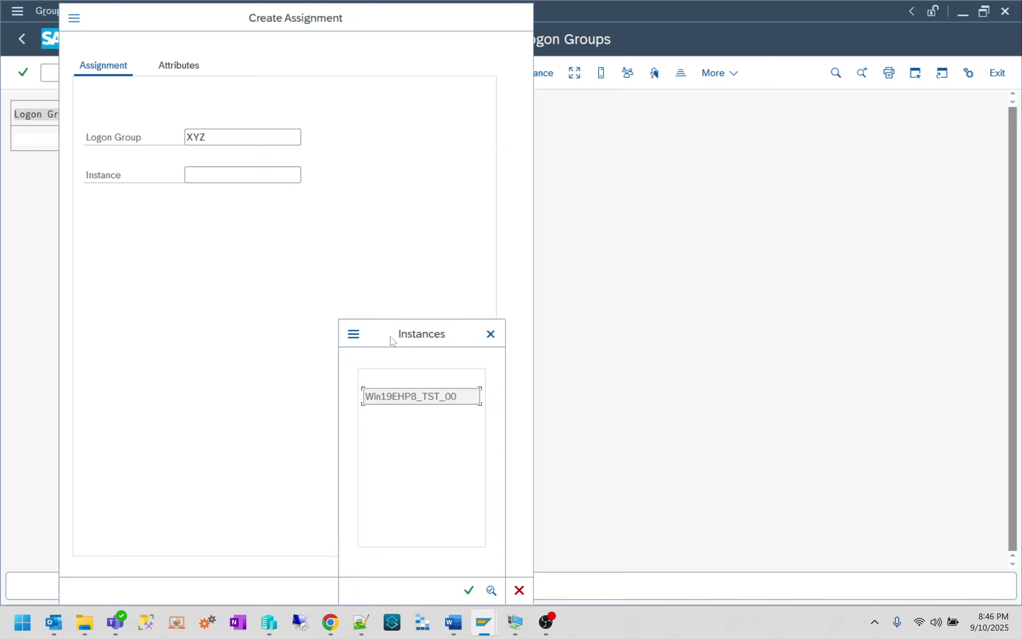
double_click(394, 396)
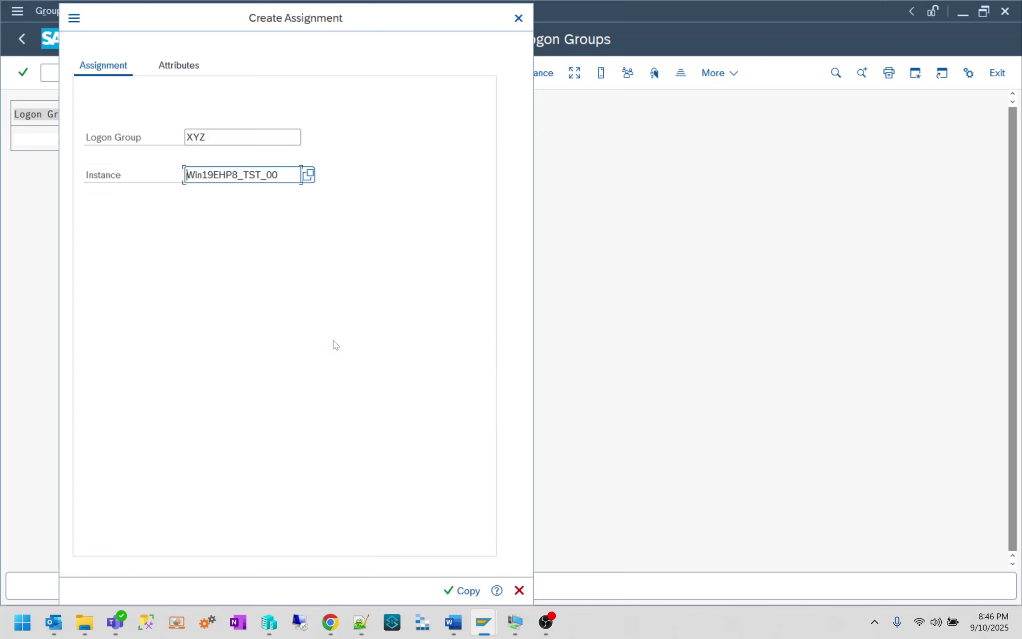
left_click(460, 589)
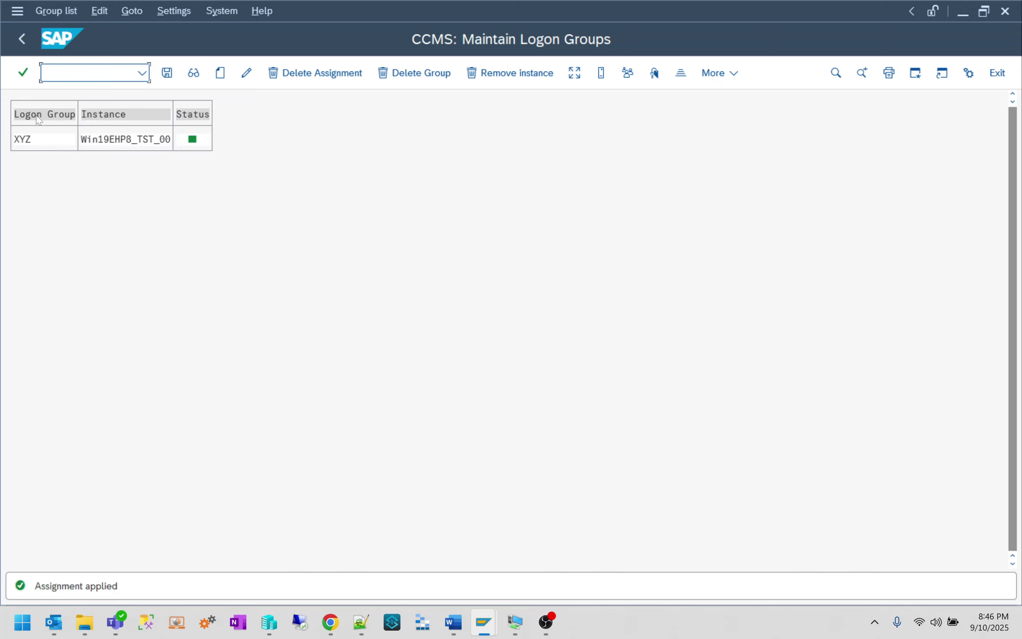
left_click(167, 73)
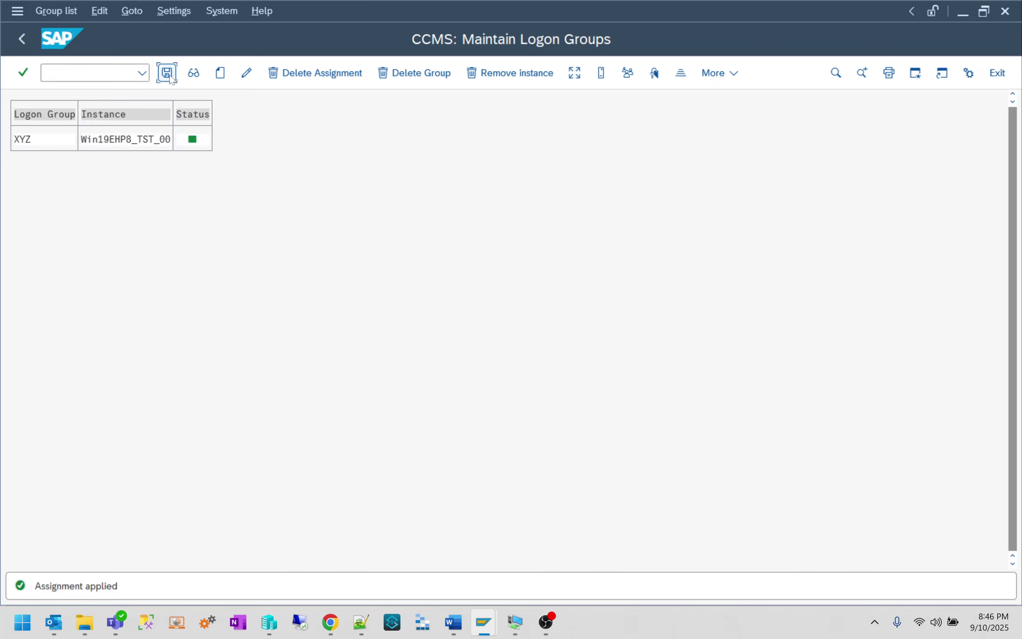
left_click(23, 39)
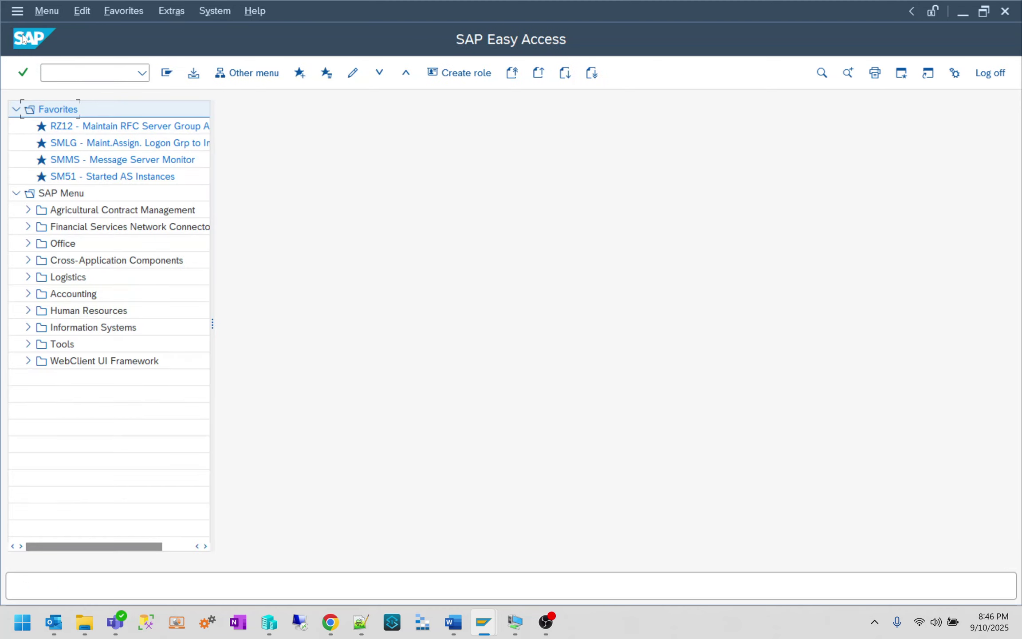
Review the application server instances in the Message Server Monitor (SMMS) and the logon group assignments in SMLG.
double_click(93, 160)
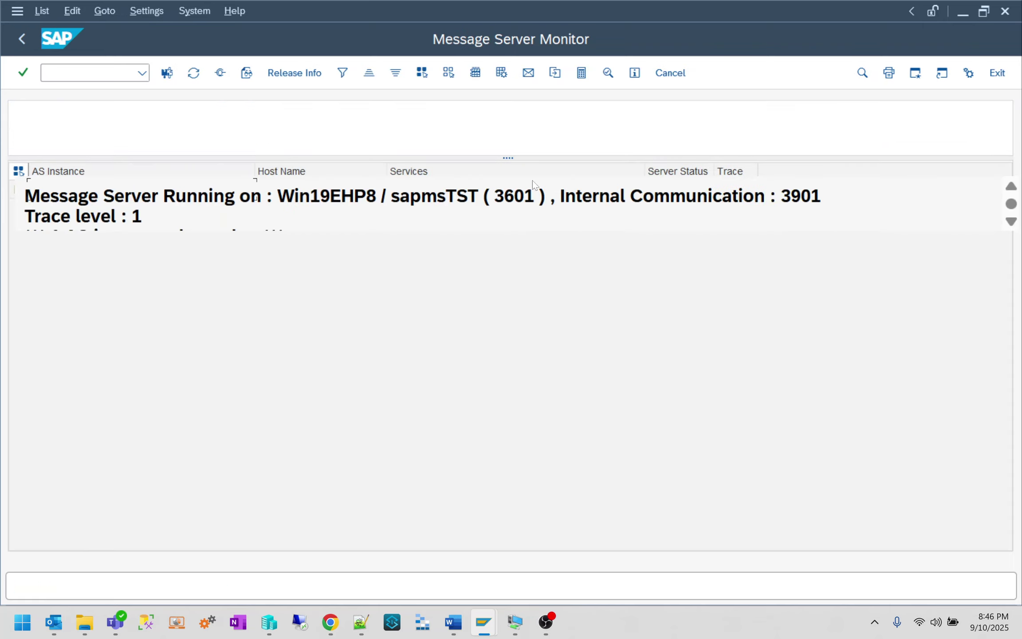
left_click_drag(508, 158, 512, 109)
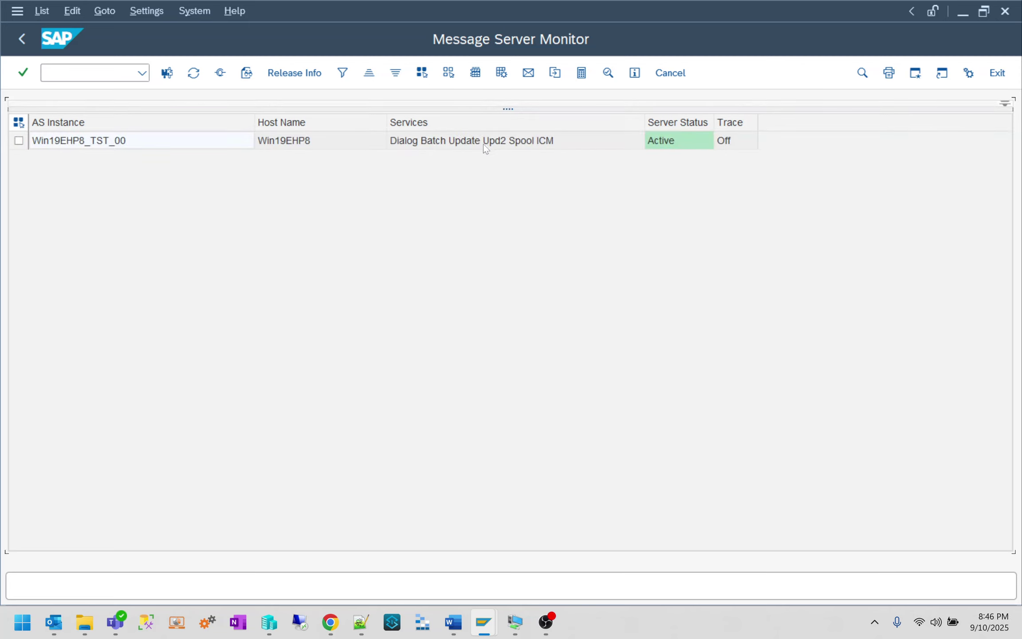
left_click(21, 38)
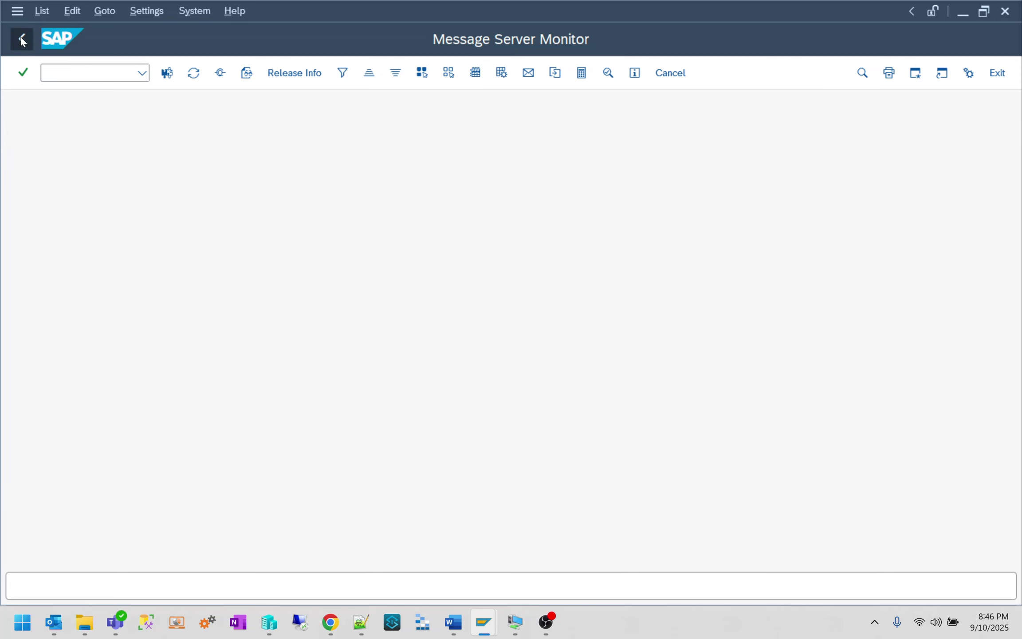
left_click(82, 145)
double_click(80, 144)
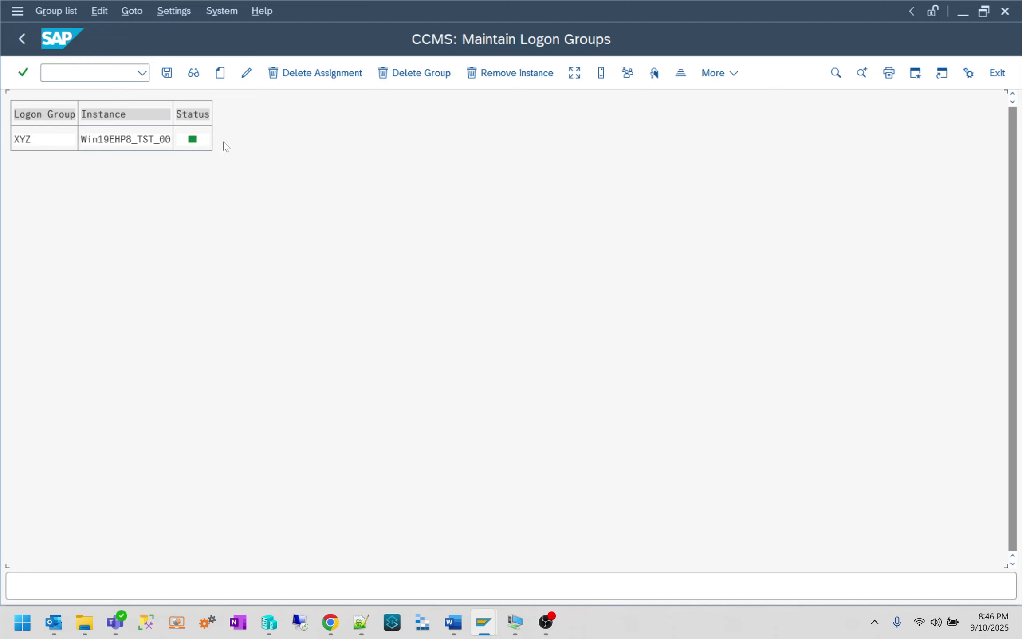
left_click(22, 39)
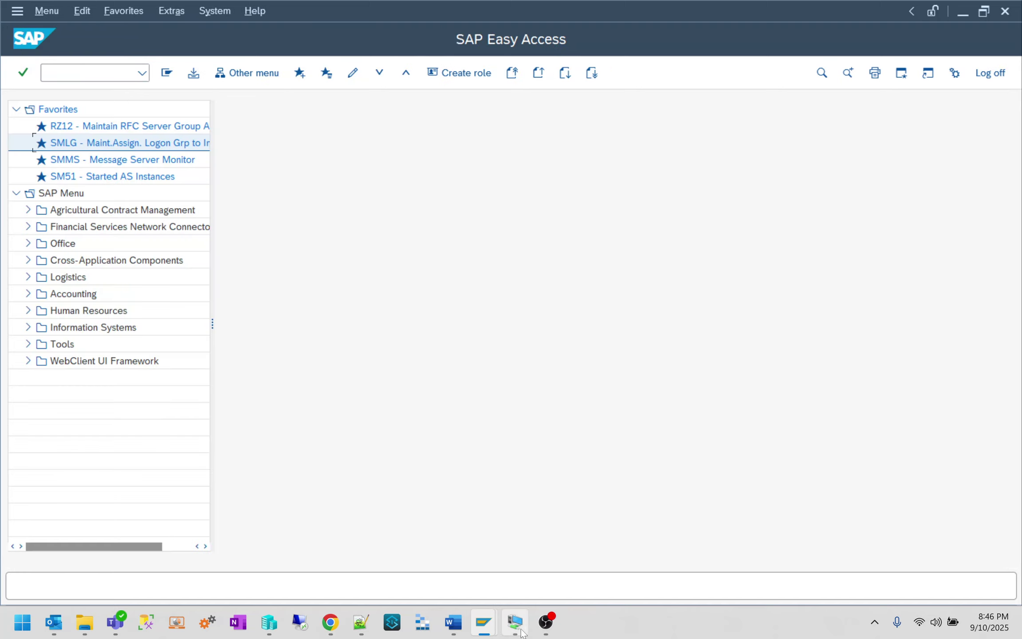
Switch to SAP Logon 800, minimise the SAP Easy Access and OBS windows behind it, and reposition the SAP Logon window.
mouse_move(483, 635)
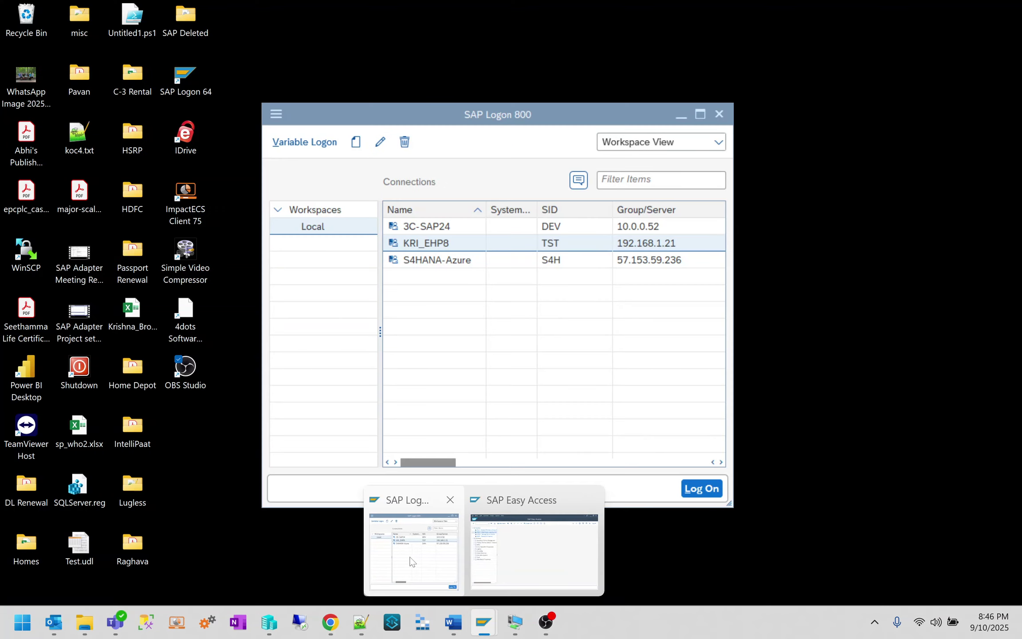
left_click(412, 553)
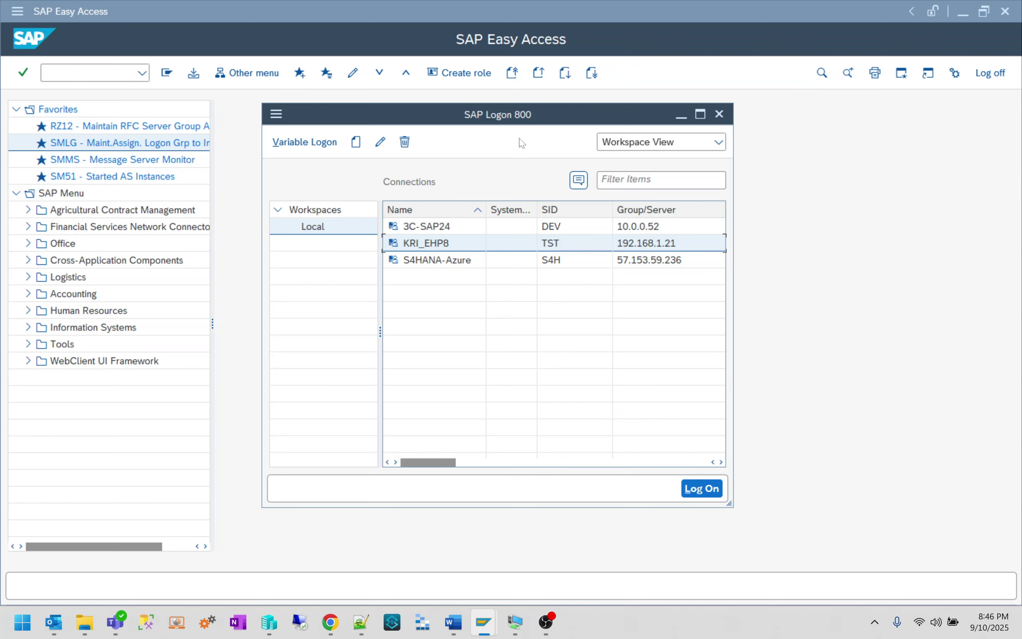
left_click(961, 12)
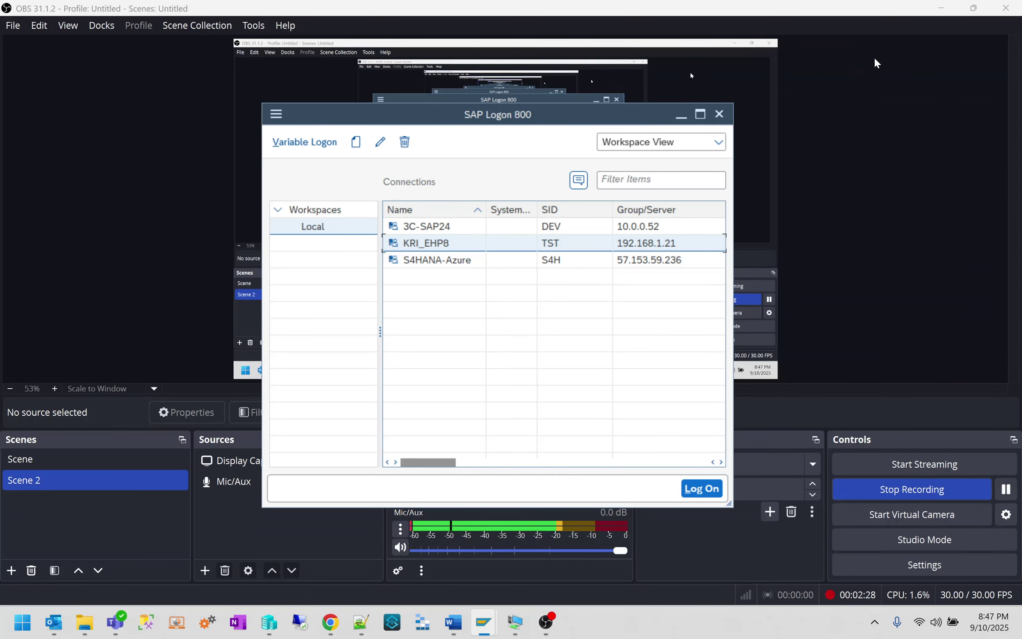
left_click(941, 9)
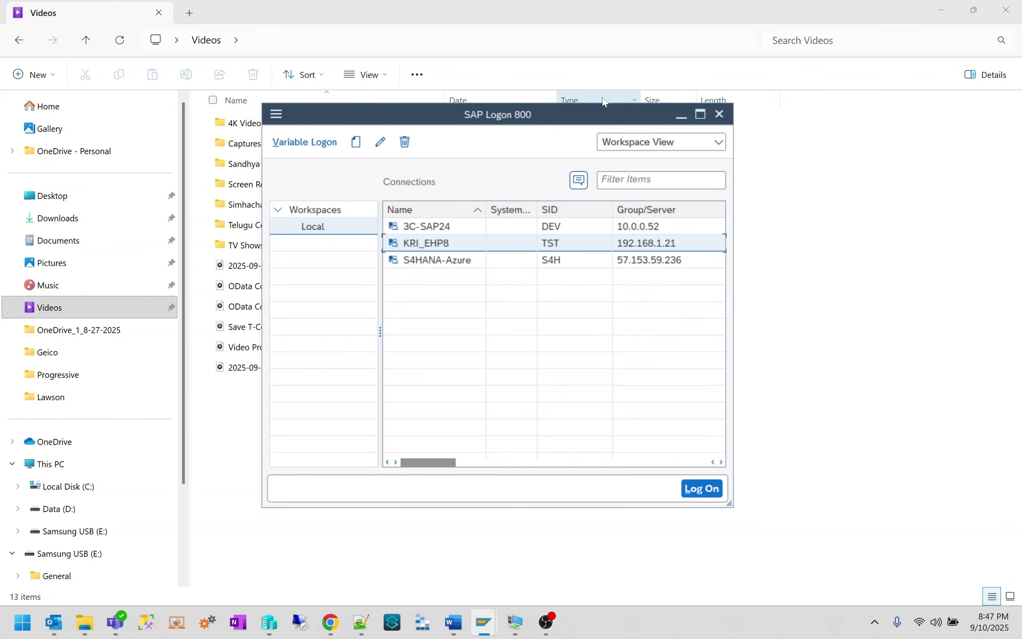
left_click_drag(520, 106, 448, 73)
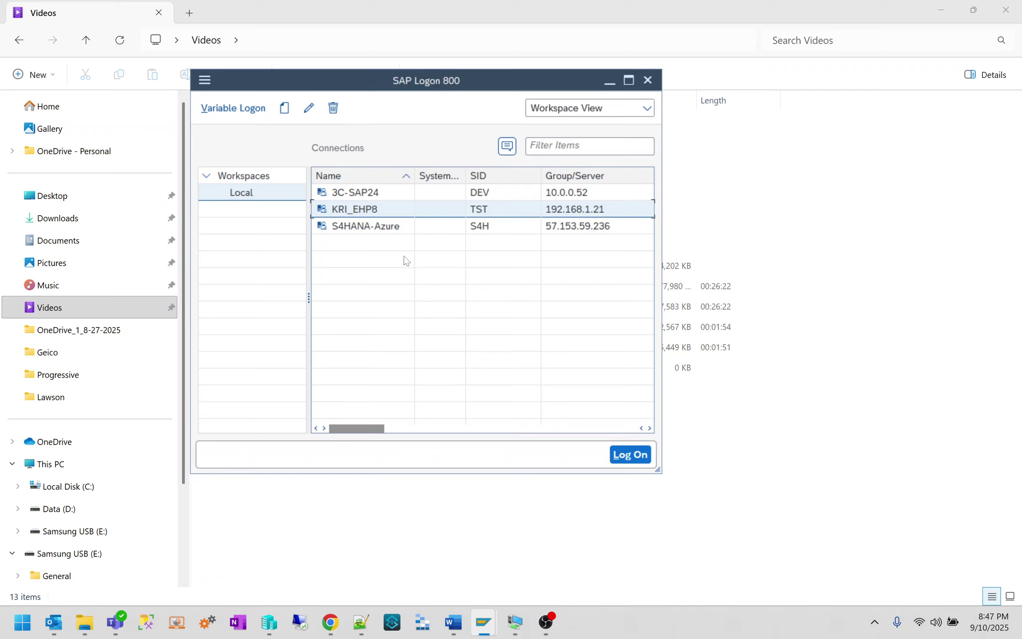
Start a new user-specified system connection entry with Group/Server Selection as its connection type.
left_click(285, 113)
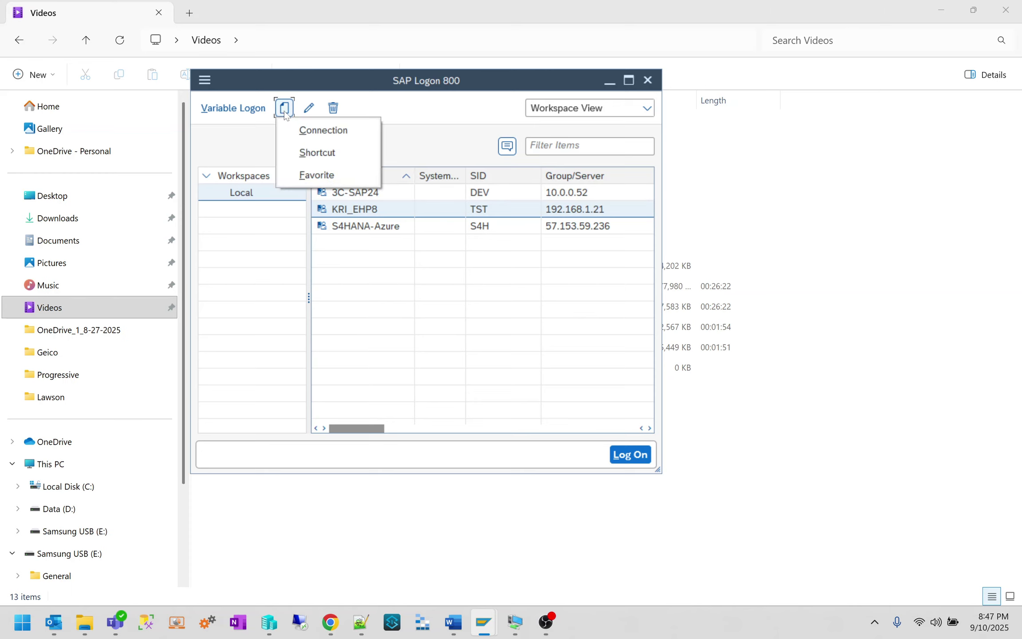
left_click(297, 129)
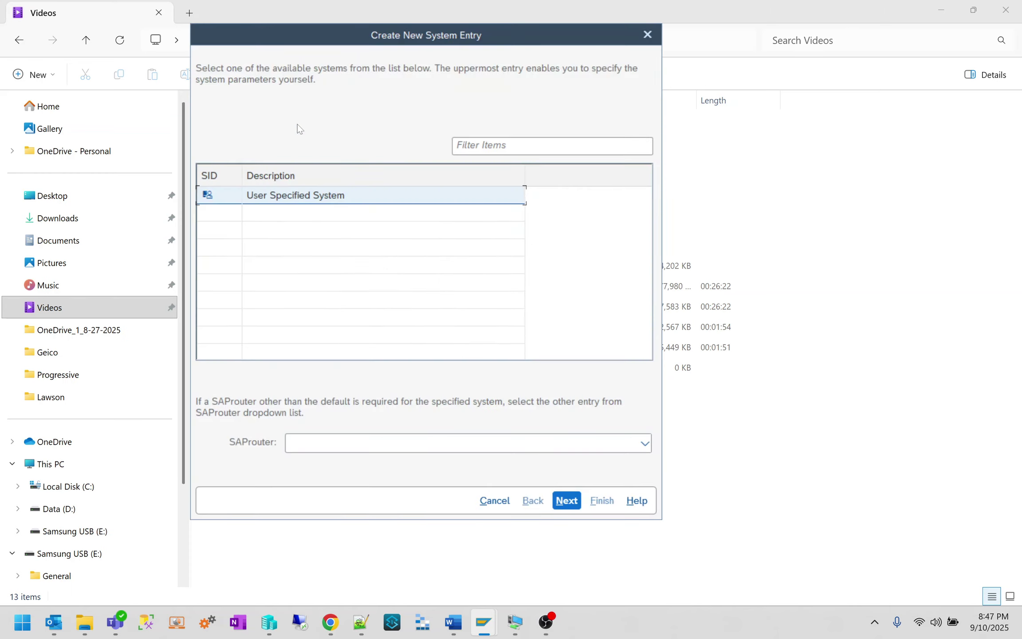
left_click(560, 501)
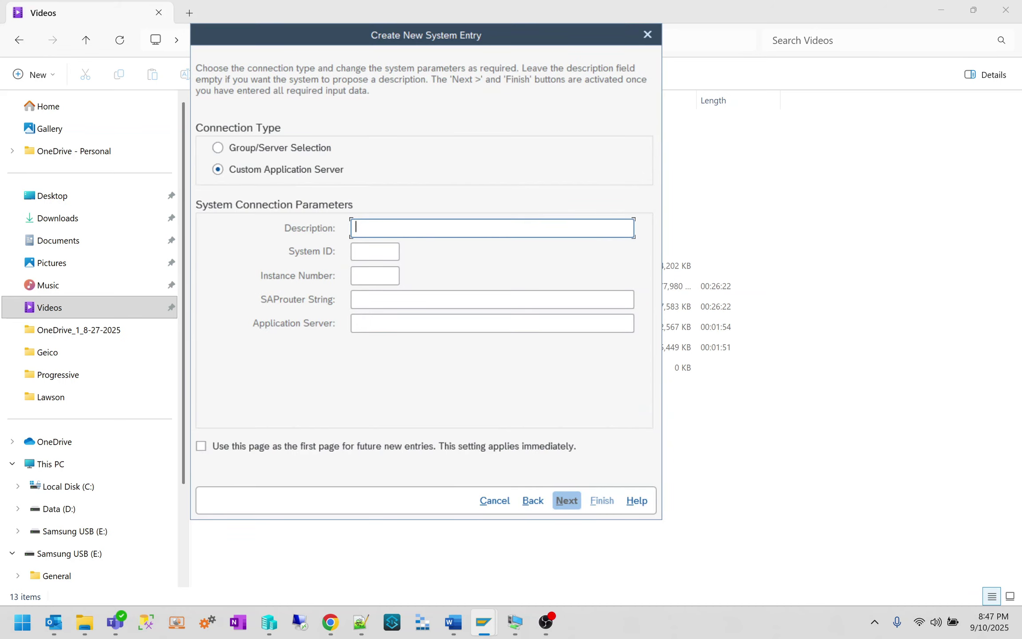
type("Message server")
left_click(222, 151)
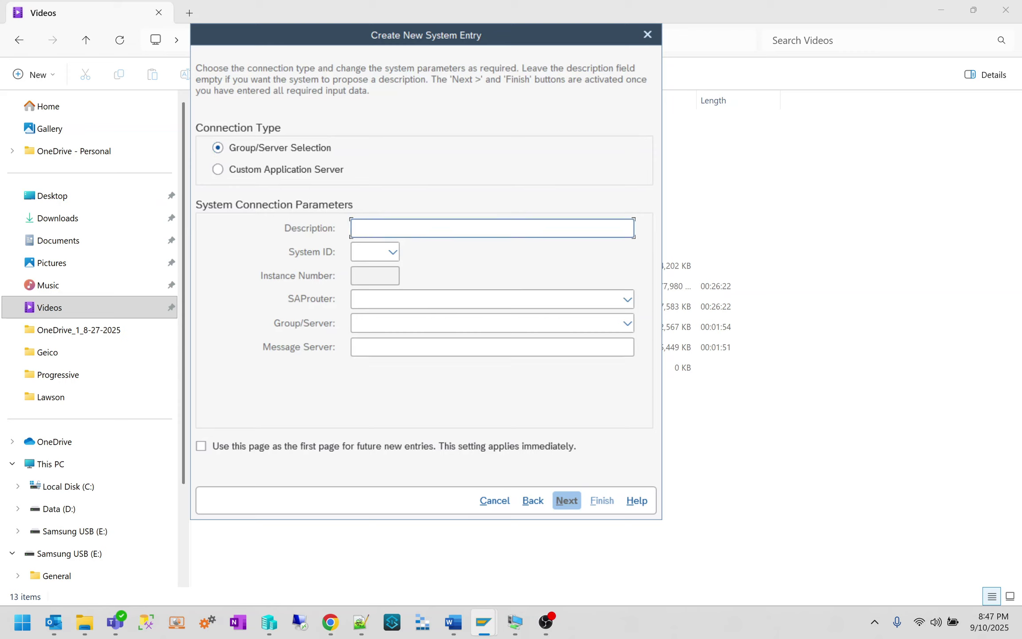
Fill in the connection parameters with description Test Message Server, system ID TST and message server 192.168.1.21.
type("Test Message Server")
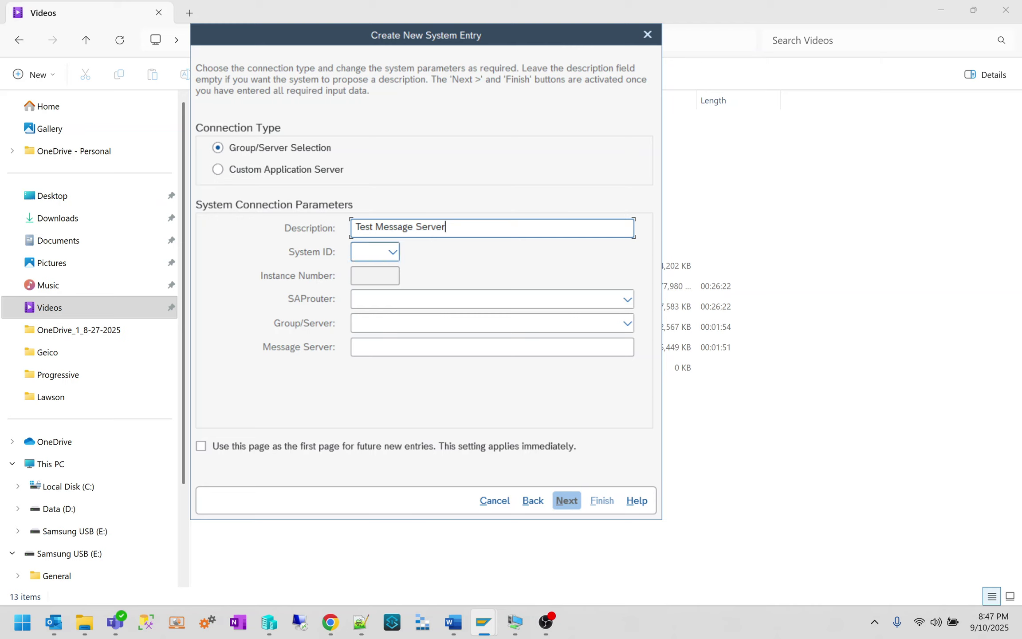
left_click(369, 252)
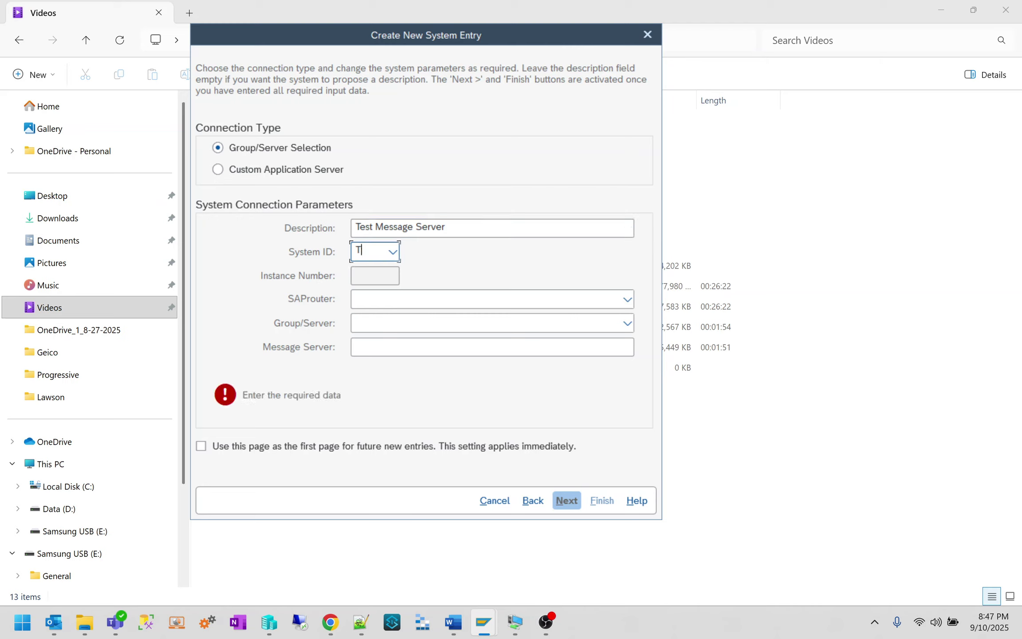
type("TST")
left_click(392, 327)
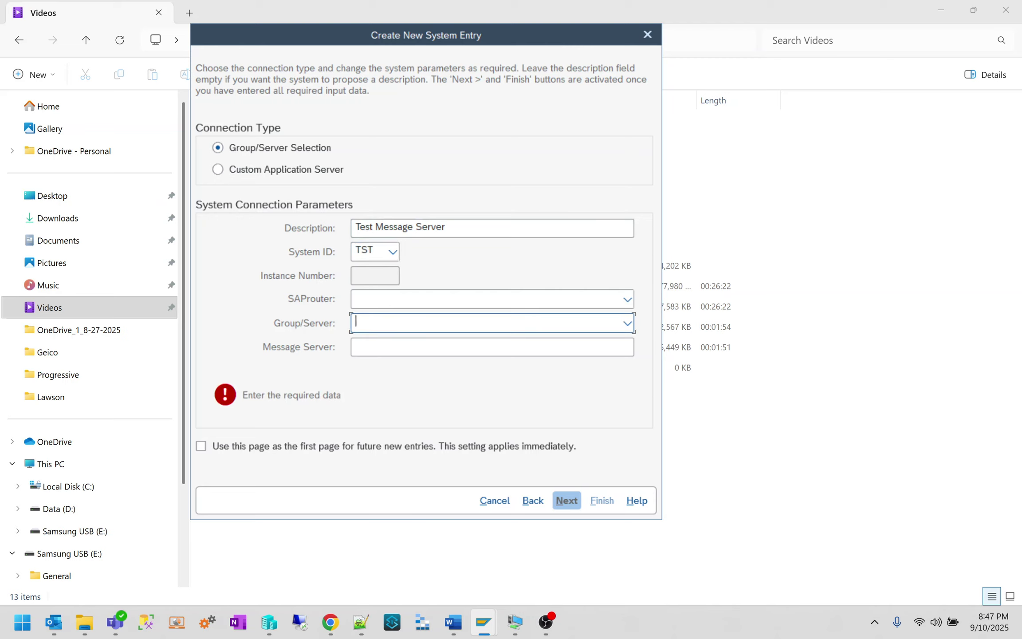
key("Tab")
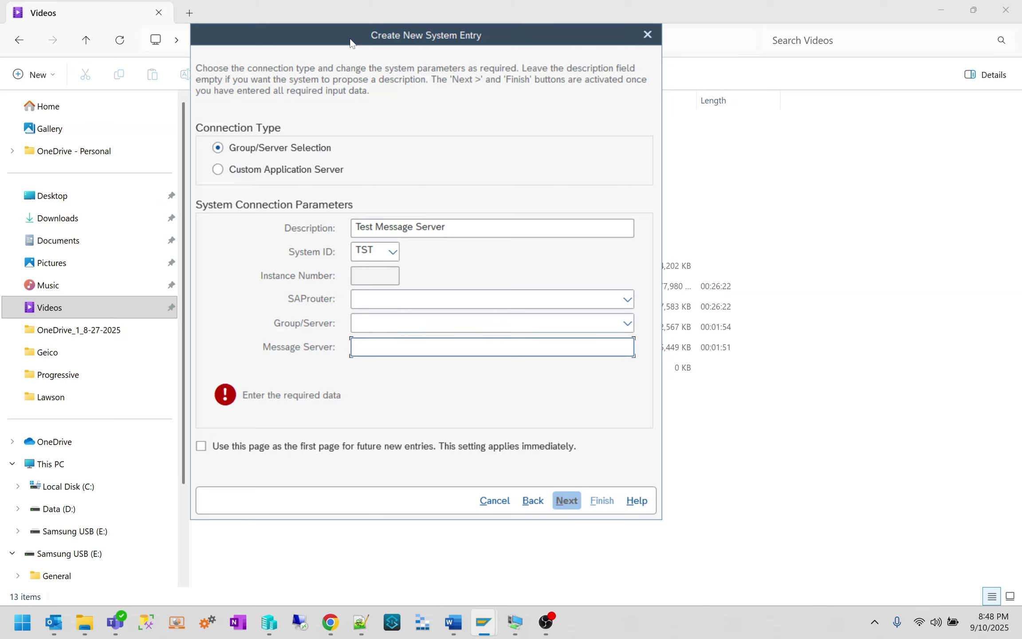
left_click_drag(351, 42, 395, 235)
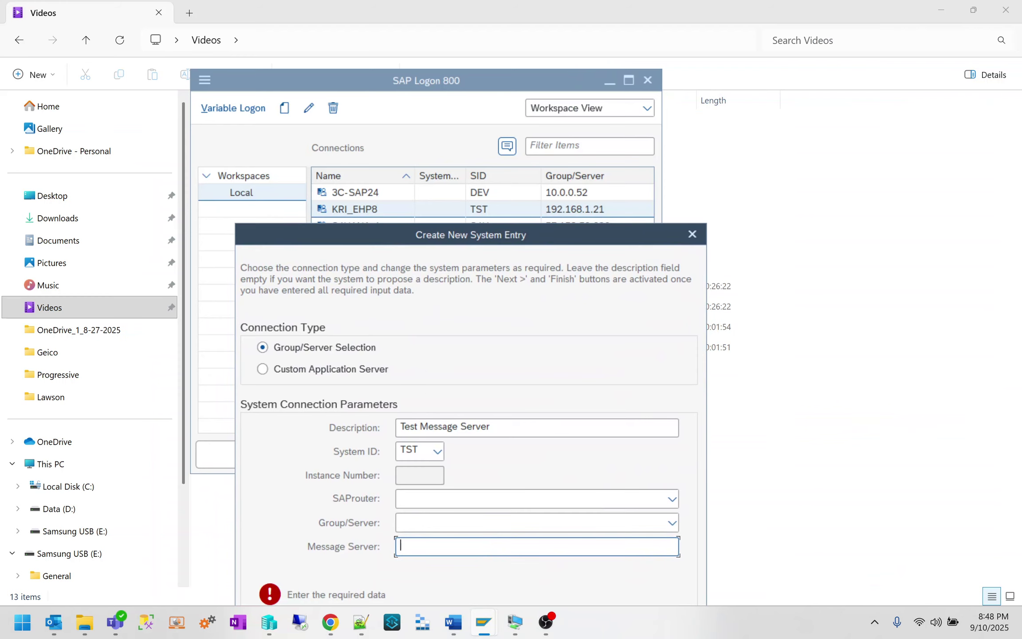
type("192.168.1.21")
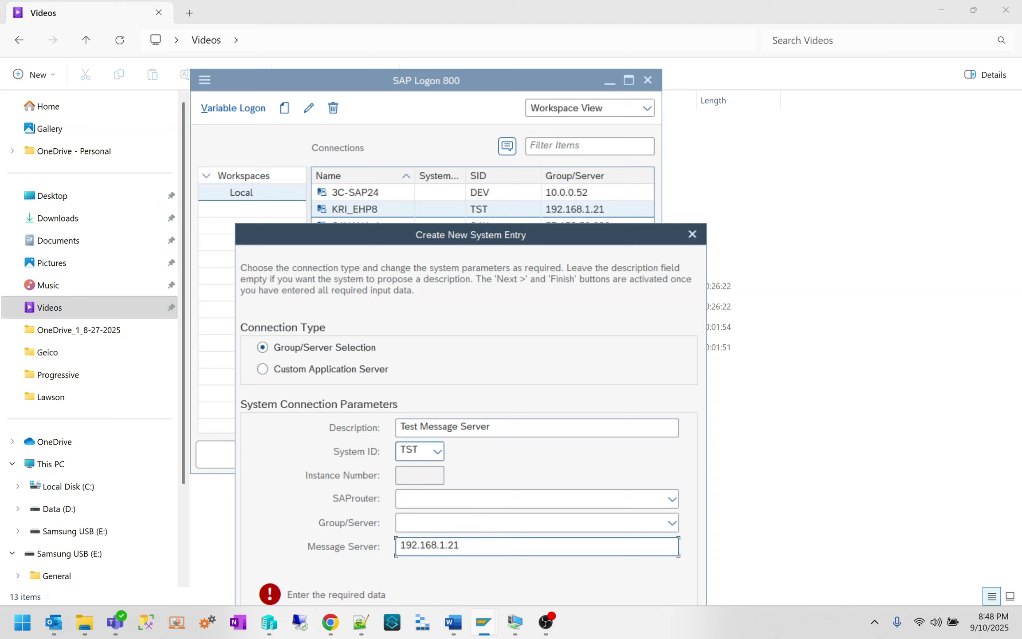
Choose XYZ as the entry's group/server and finish creating it with the default network, language and encoding settings.
left_click_drag(421, 235, 445, 89)
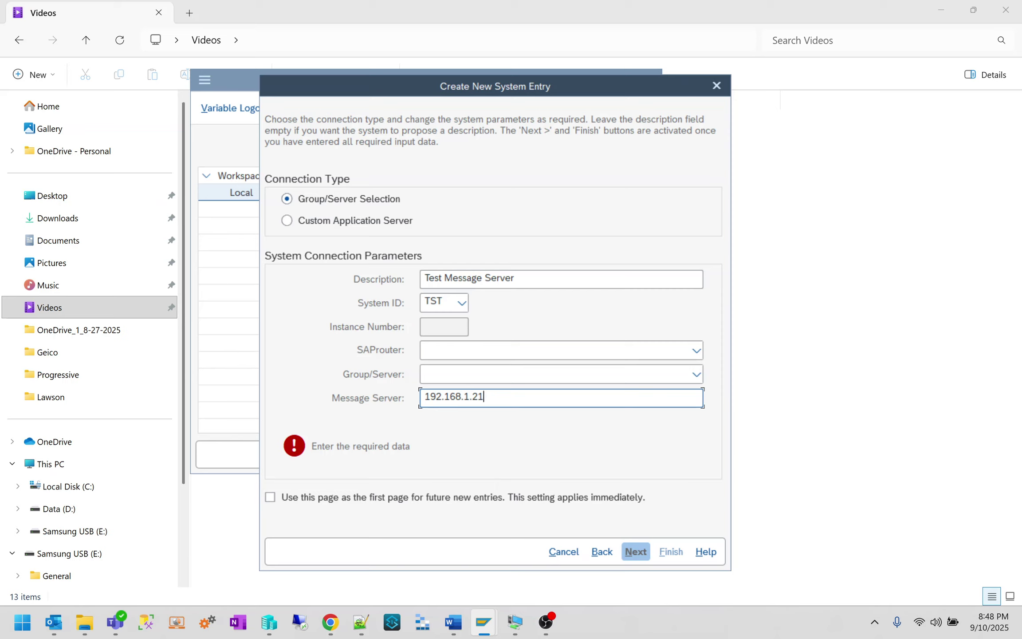
left_click(697, 376)
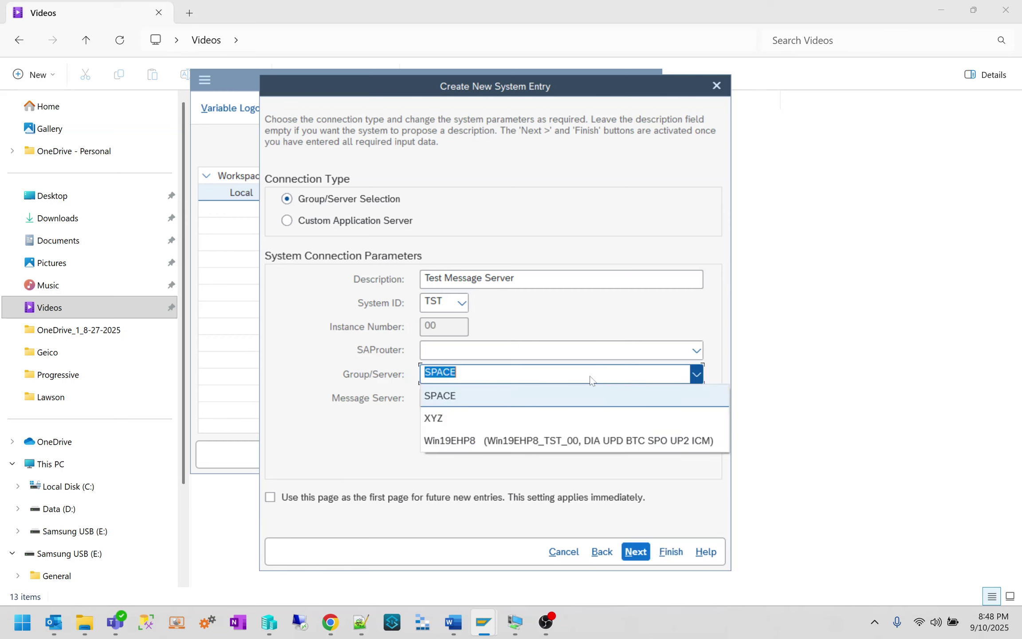
left_click(459, 423)
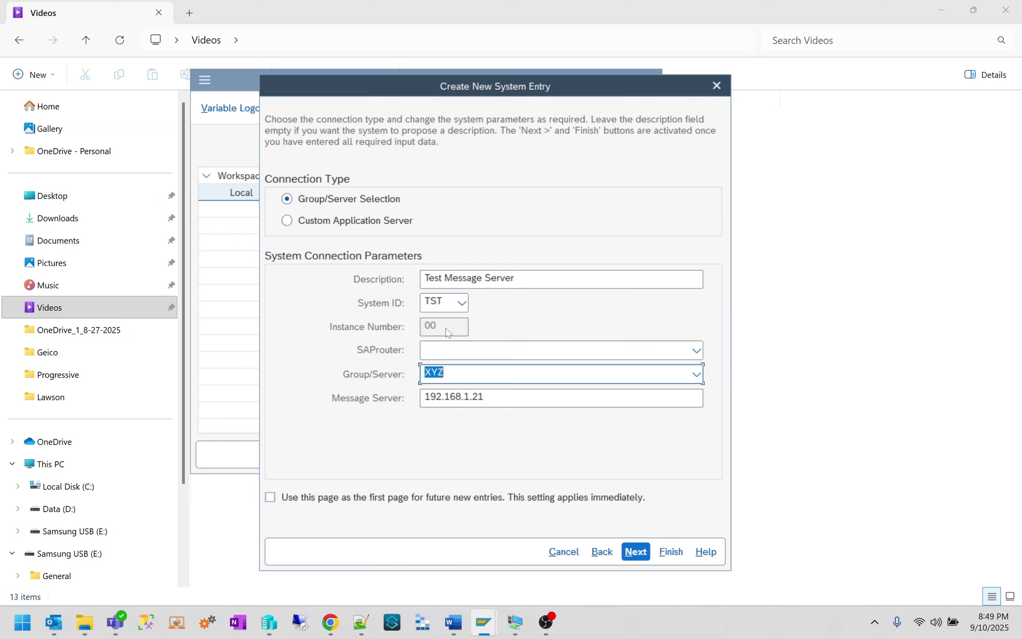
left_click(636, 552)
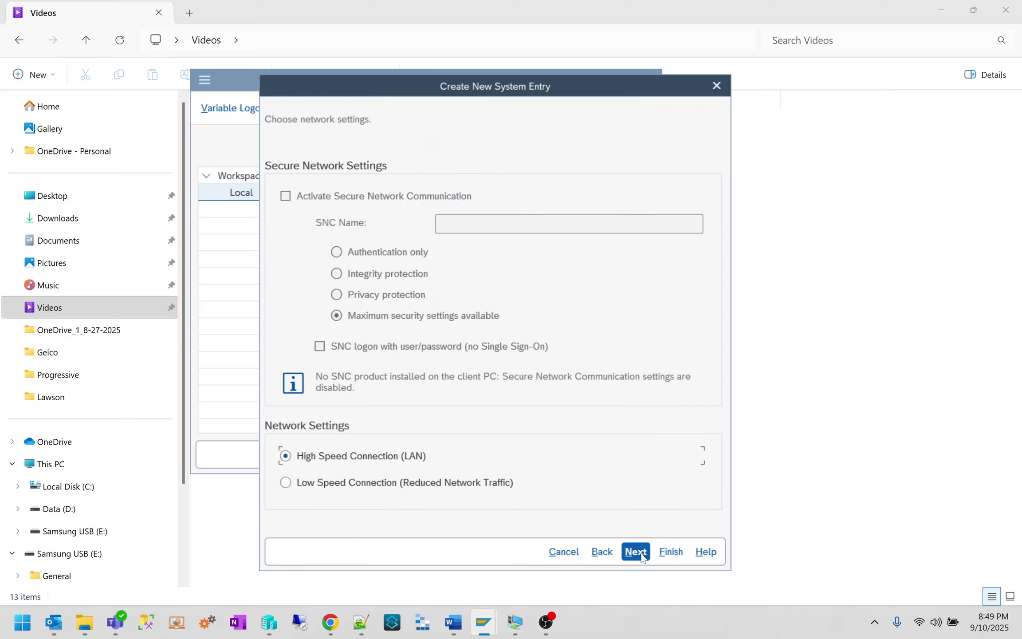
left_click(636, 552)
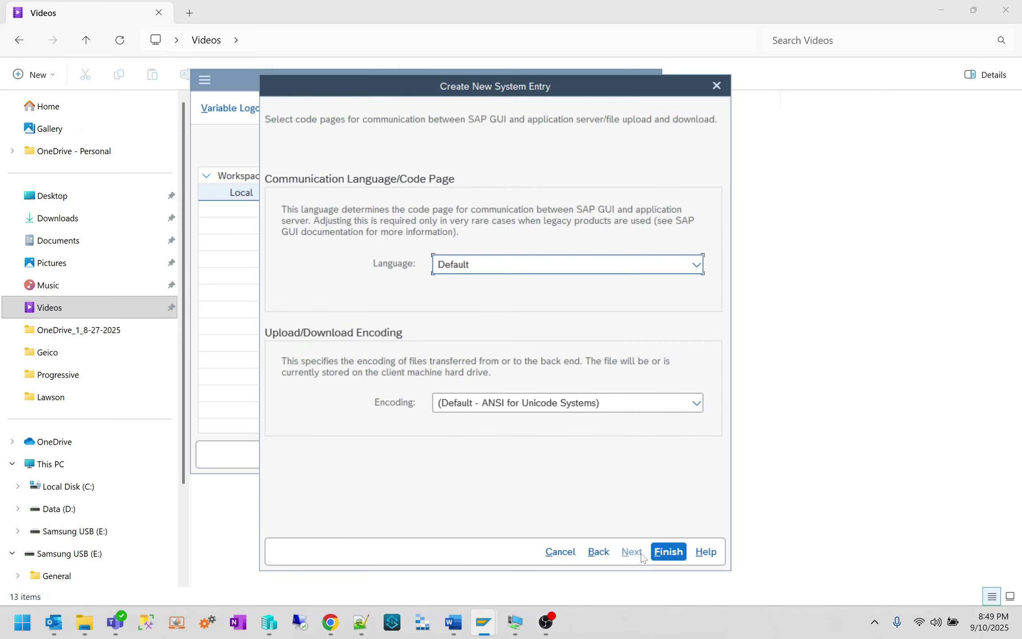
left_click(670, 552)
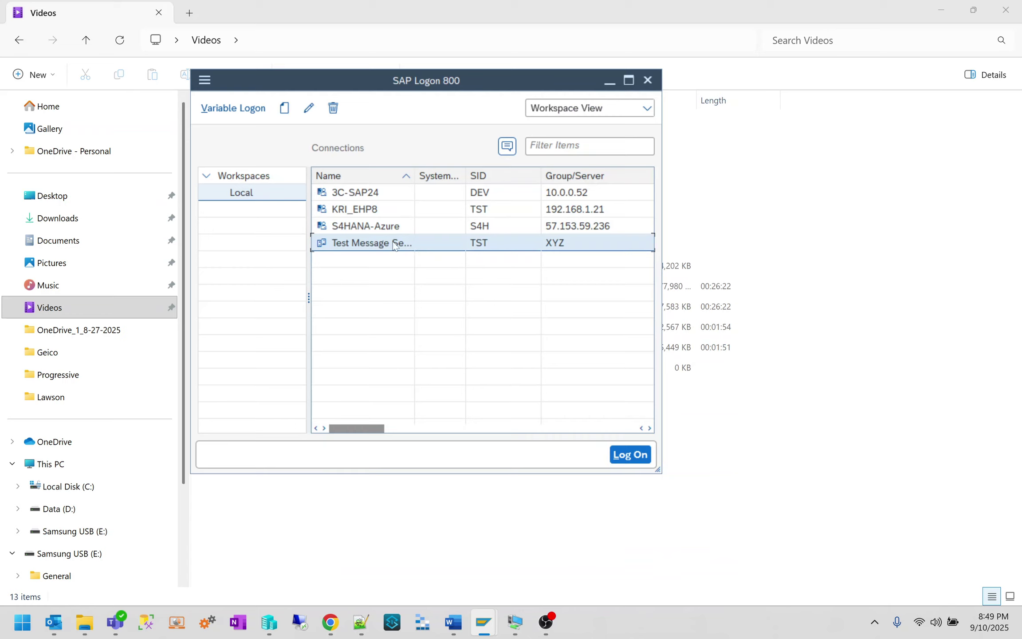
Try to log on through the Test Message Server connection as sapuser with the account password, and cancel the multiple-logon dialog.
double_click(368, 244)
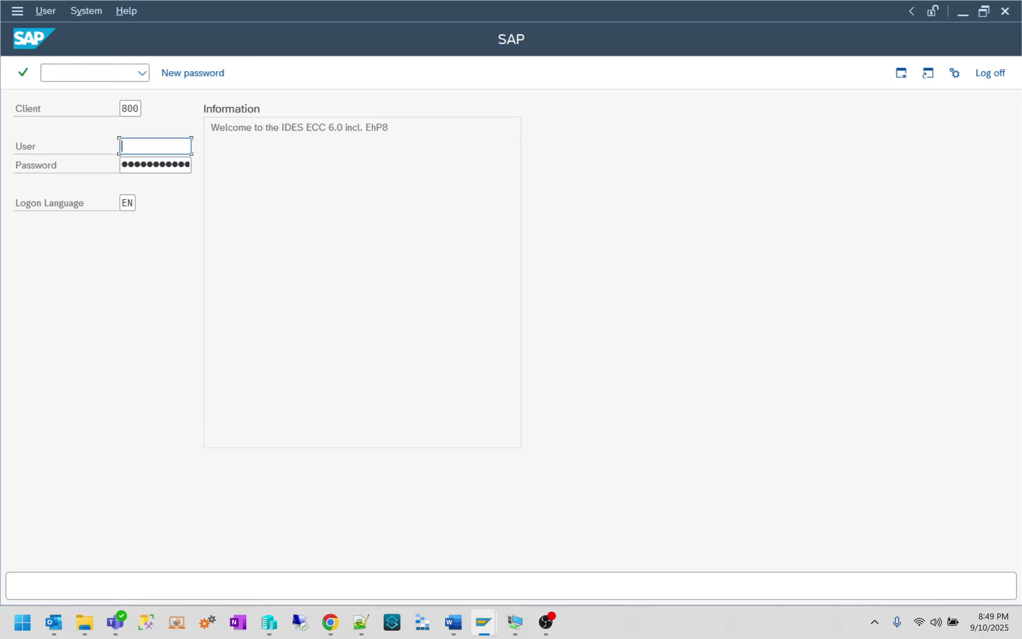
type("sap")
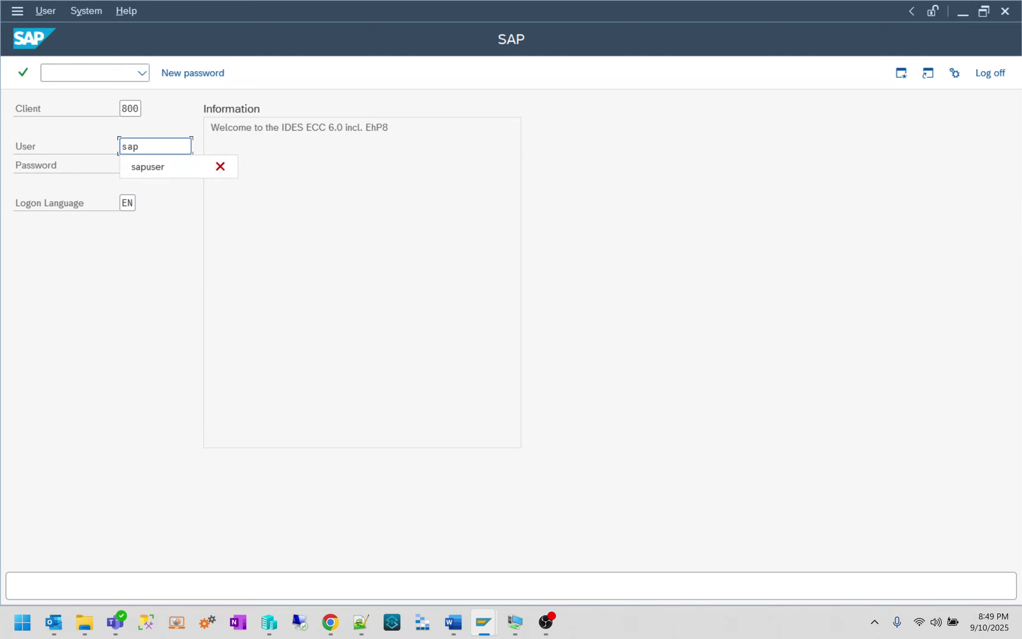
key("Down")
key("Tab")
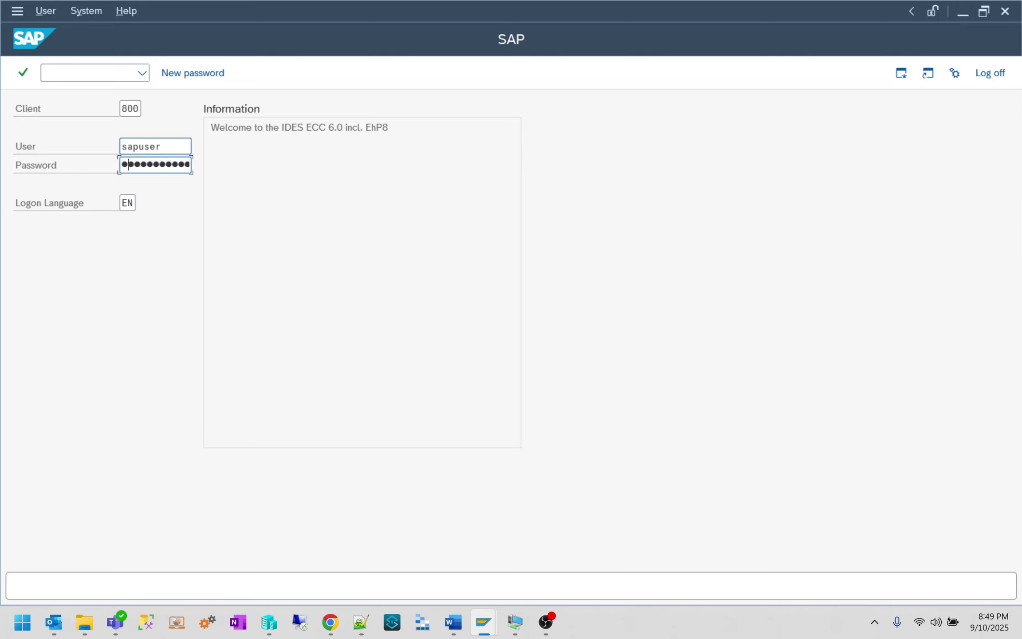
type("••••••••")
key("Return")
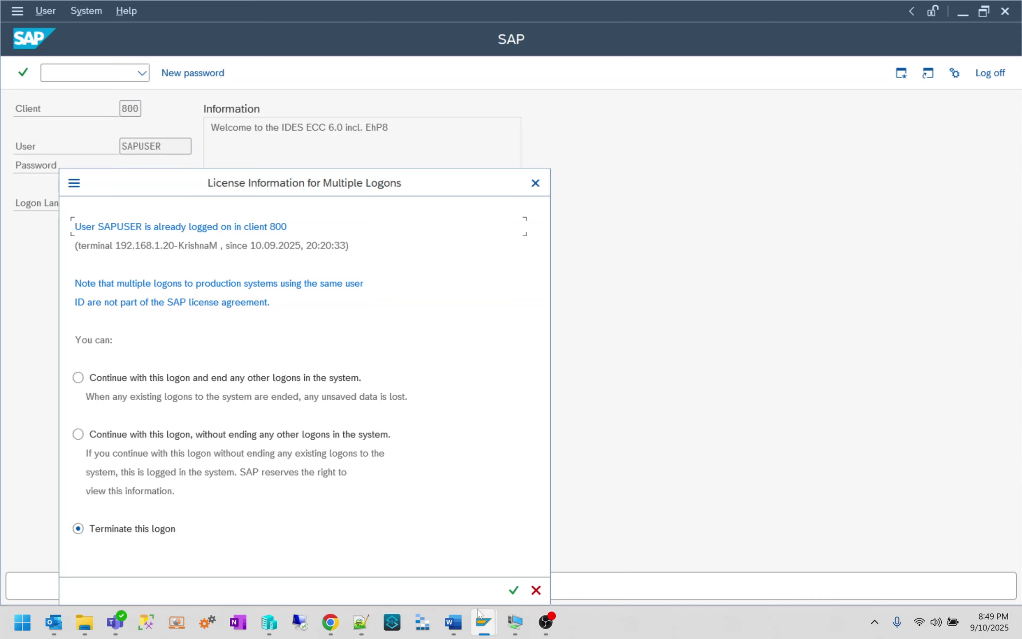
left_click(536, 590)
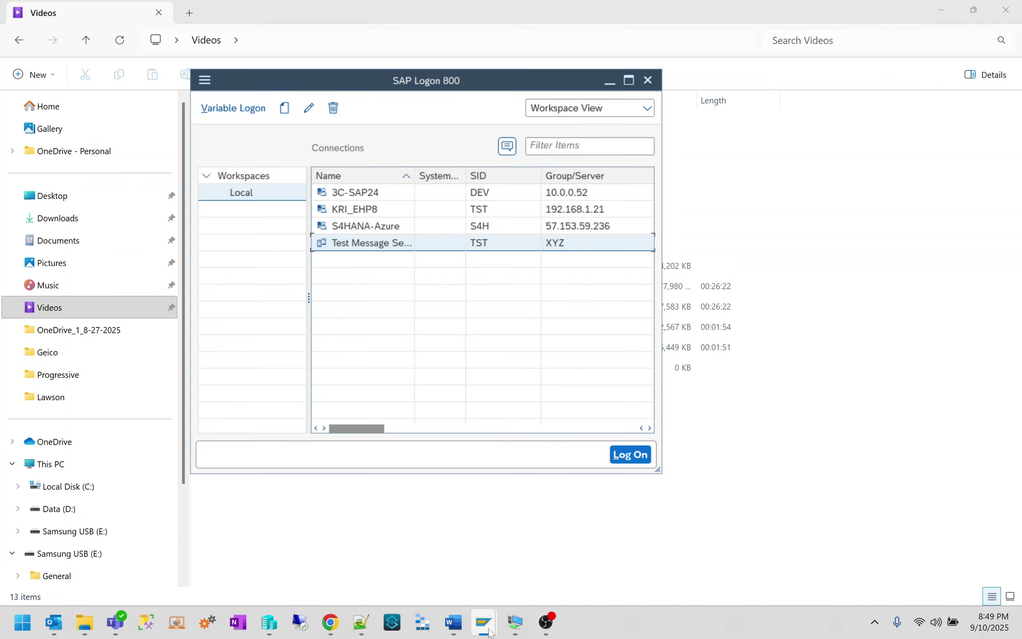
Return to the existing SAP Easy Access session and log off from it, confirming the log-off.
mouse_move(486, 621)
left_click(493, 583)
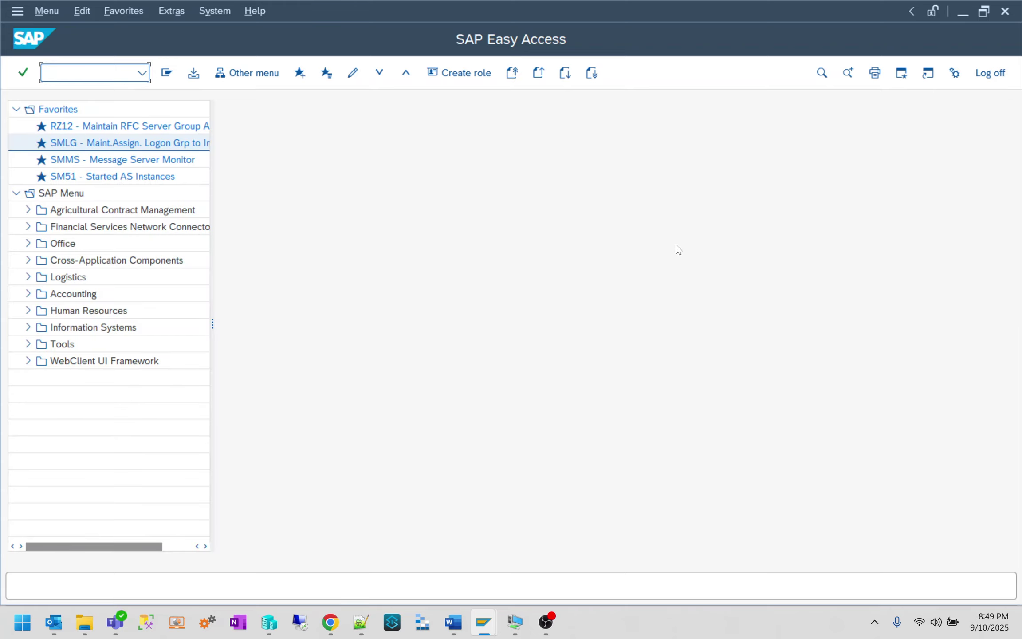
left_click(984, 76)
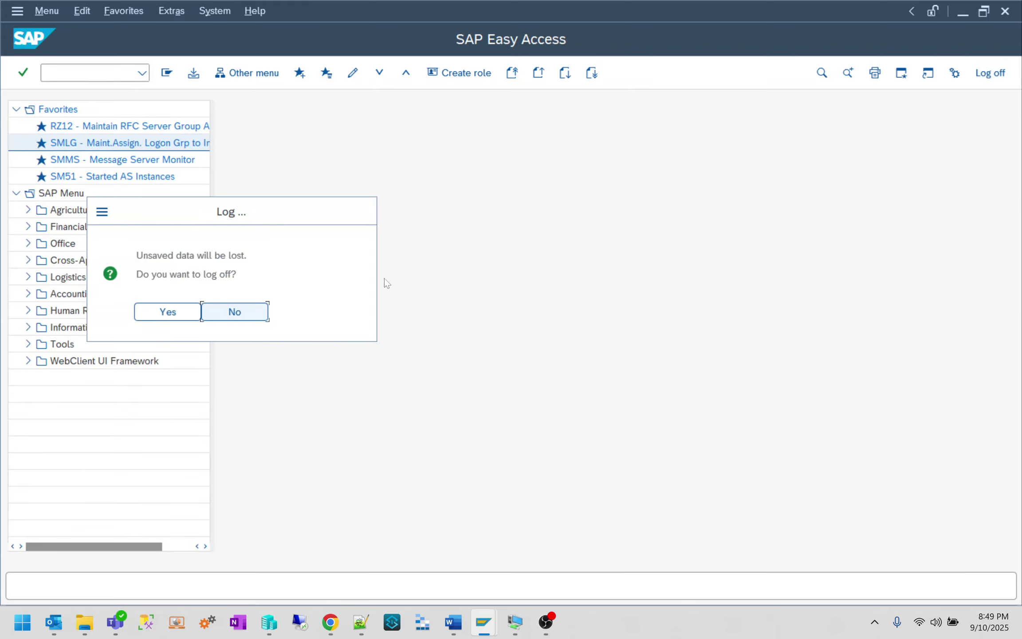
left_click(169, 311)
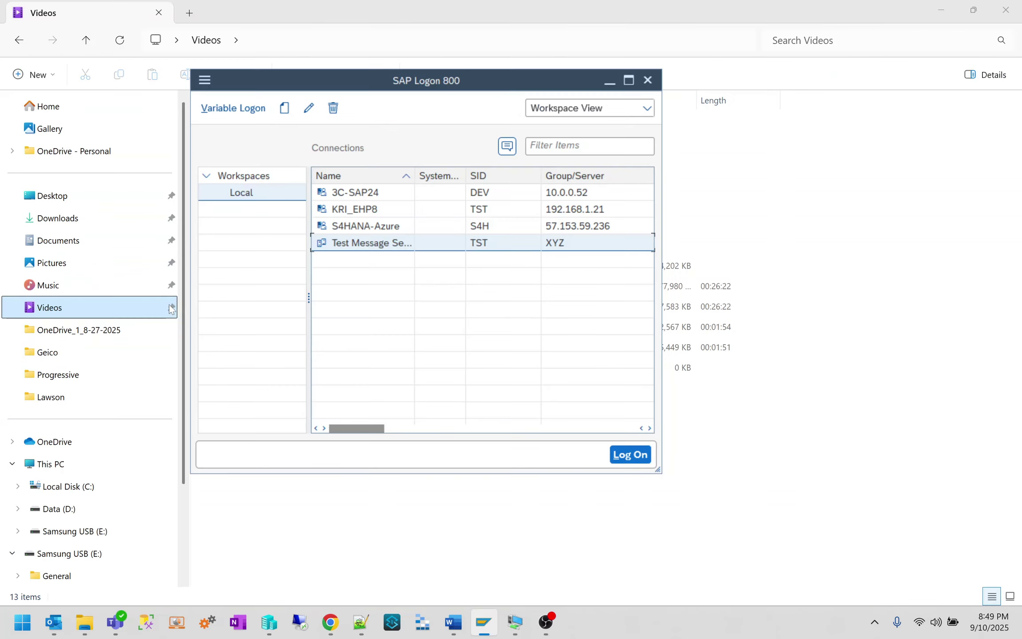
Log on through the Test Message Server connection as sapuser with the account password.
double_click(385, 244)
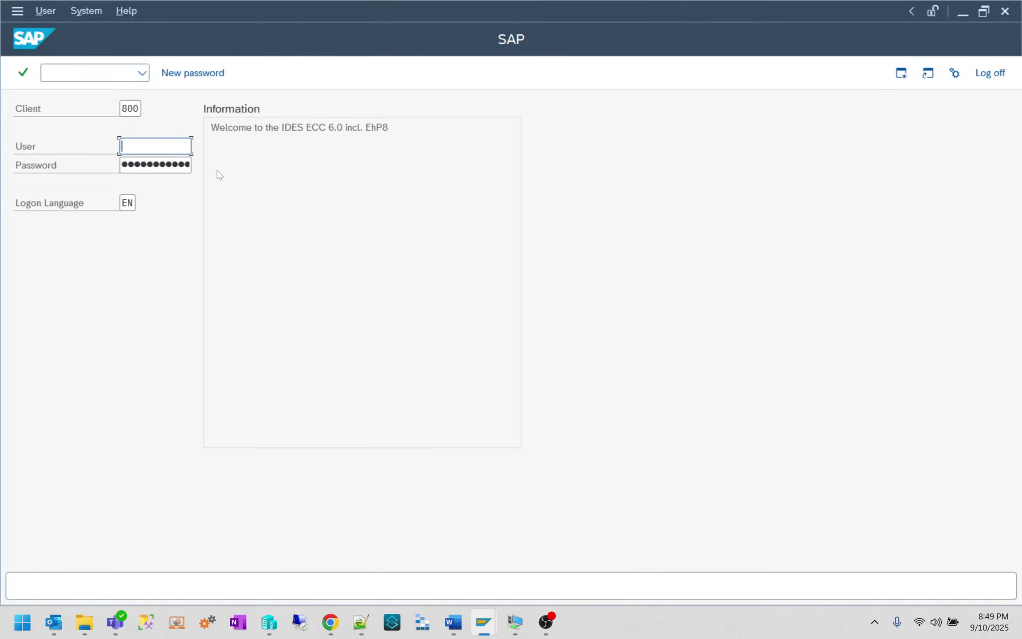
type("sap")
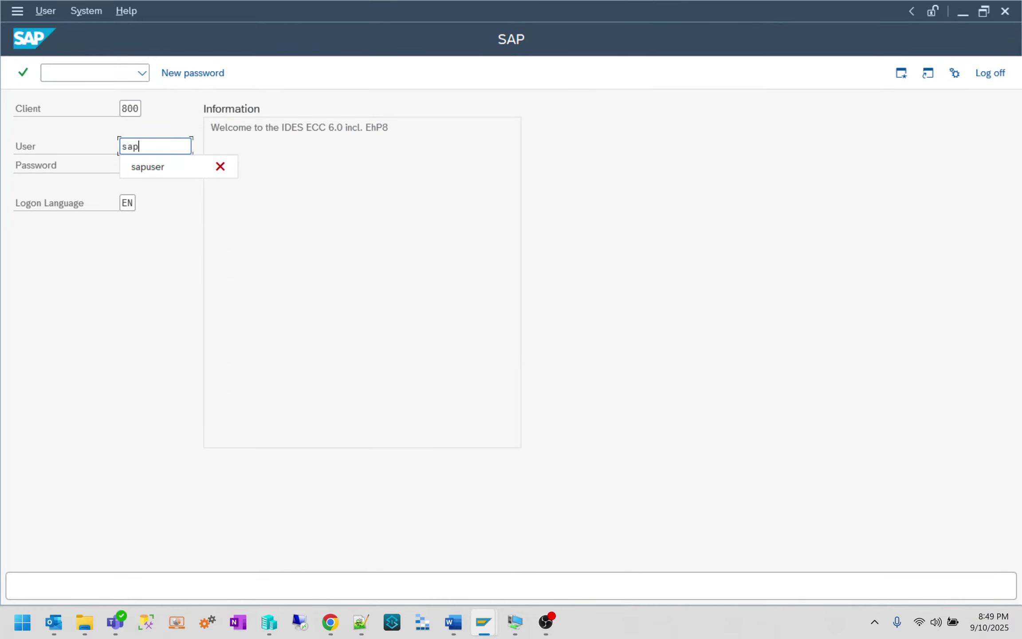
key("Tab")
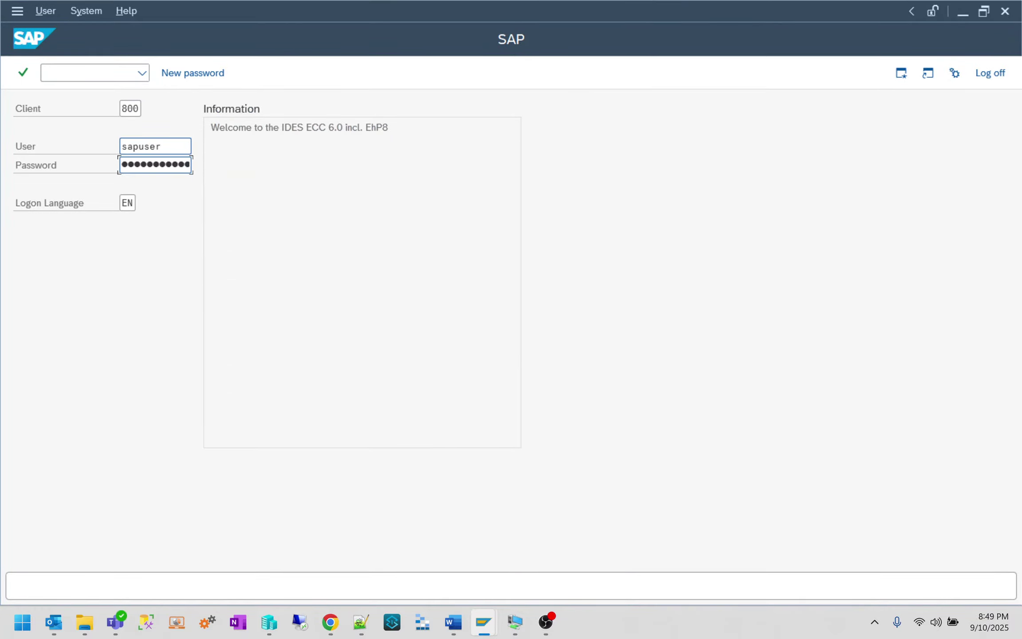
type("••••••••")
key("Return")
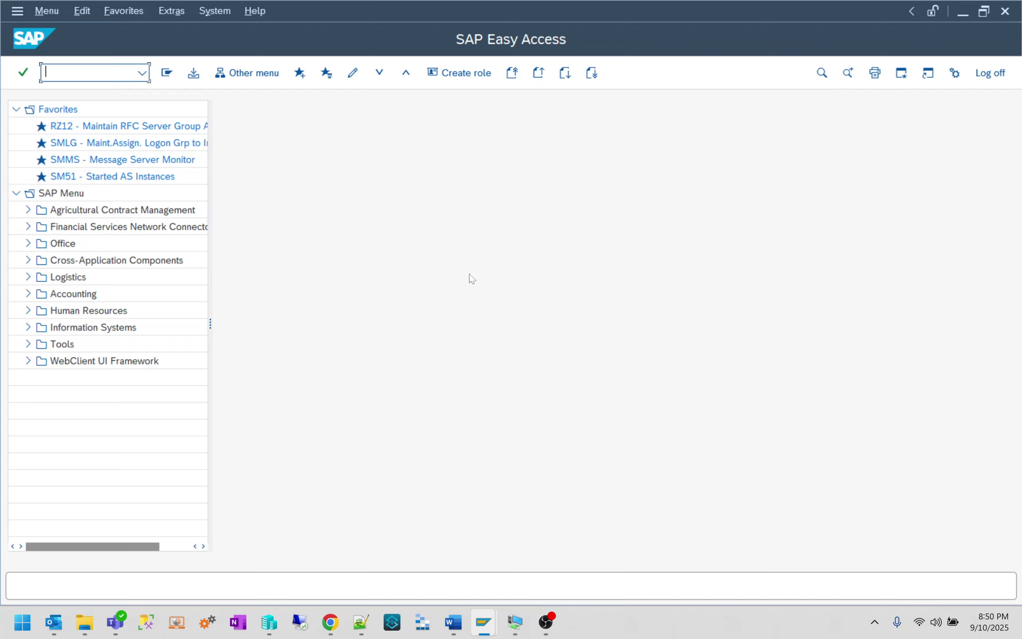
Switch to the Win19EHP8 virtual machine and open the inbound rules in Windows Defender Firewall's advanced settings.
mouse_move(518, 626)
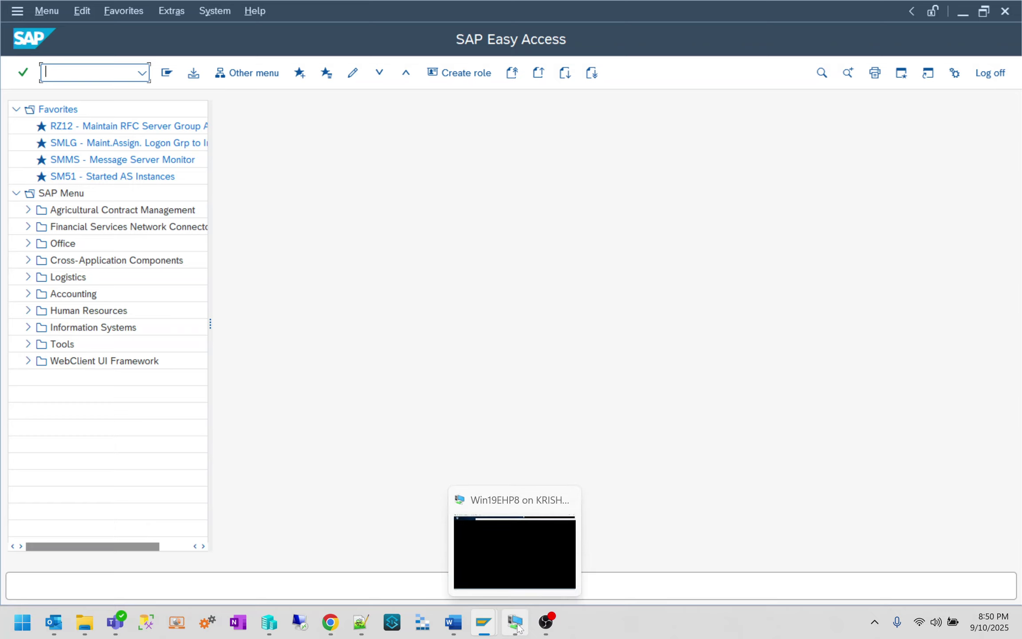
left_click(517, 625)
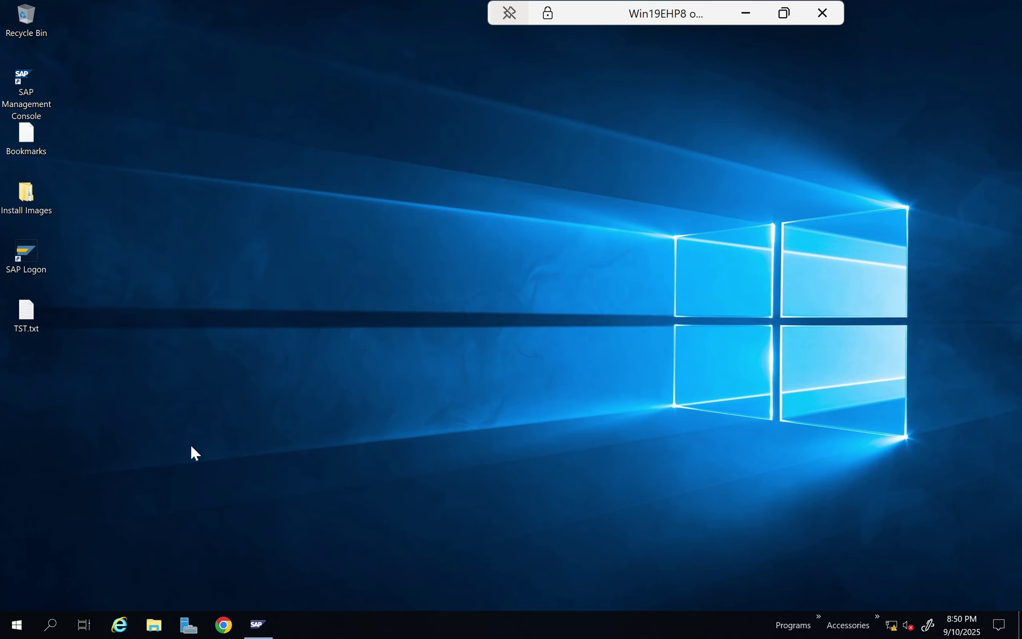
left_click(13, 623)
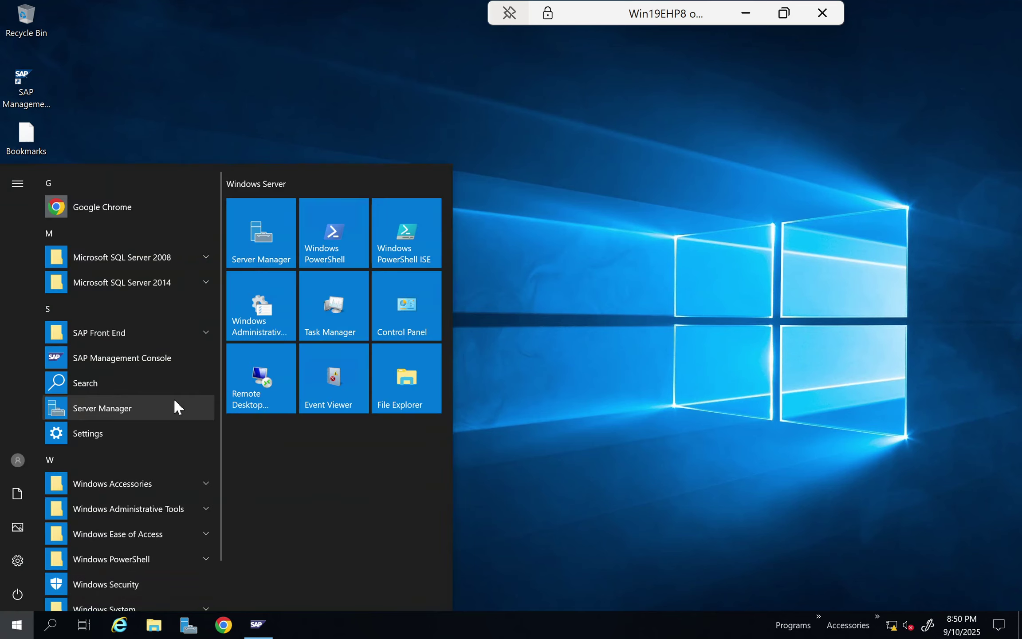
type("fire")
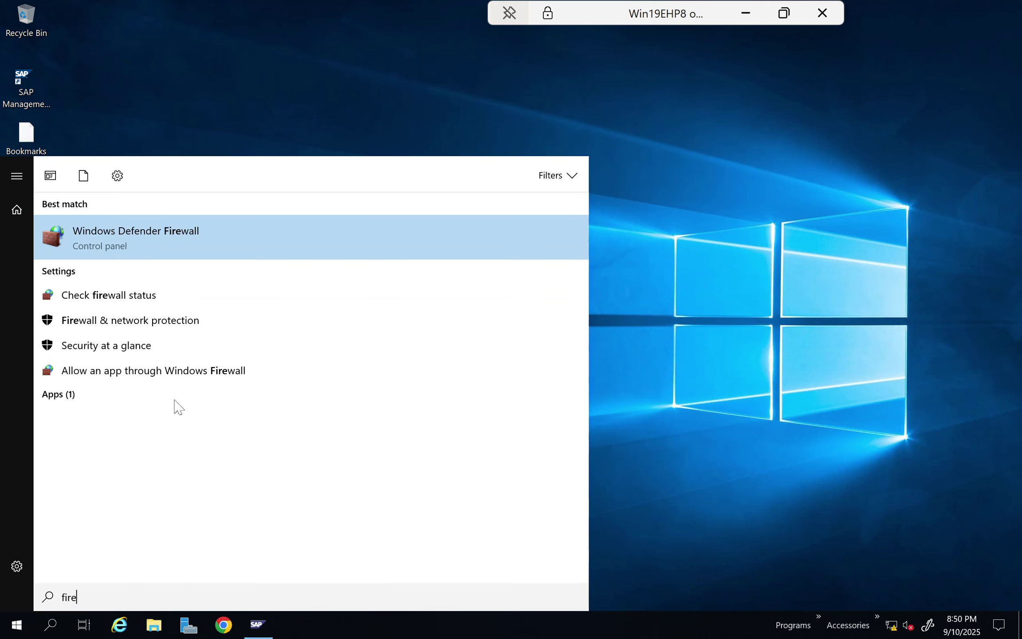
left_click(158, 254)
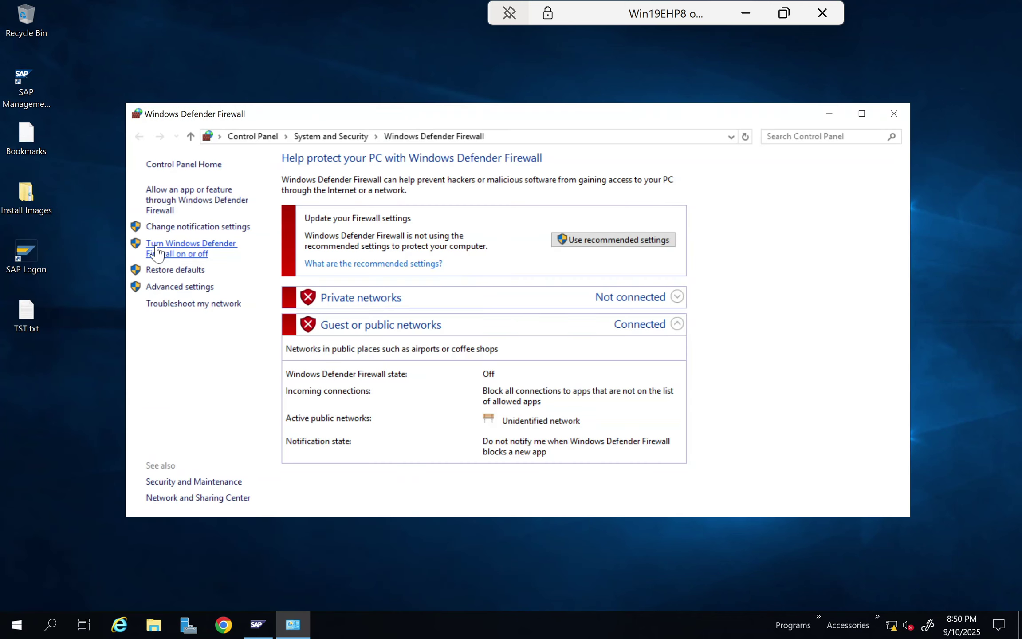
left_click(180, 287)
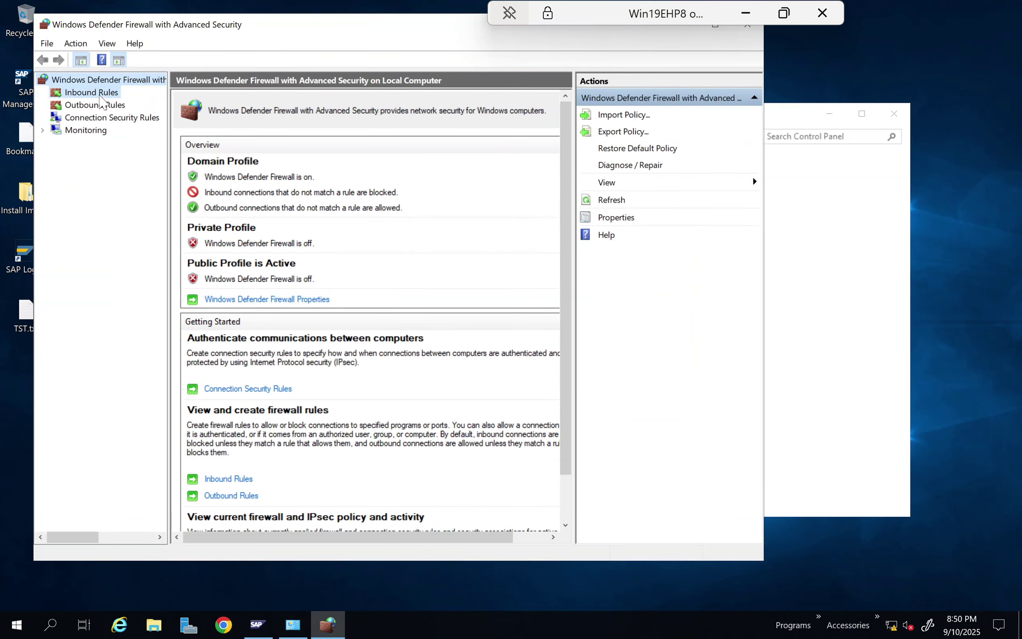
left_click(93, 93)
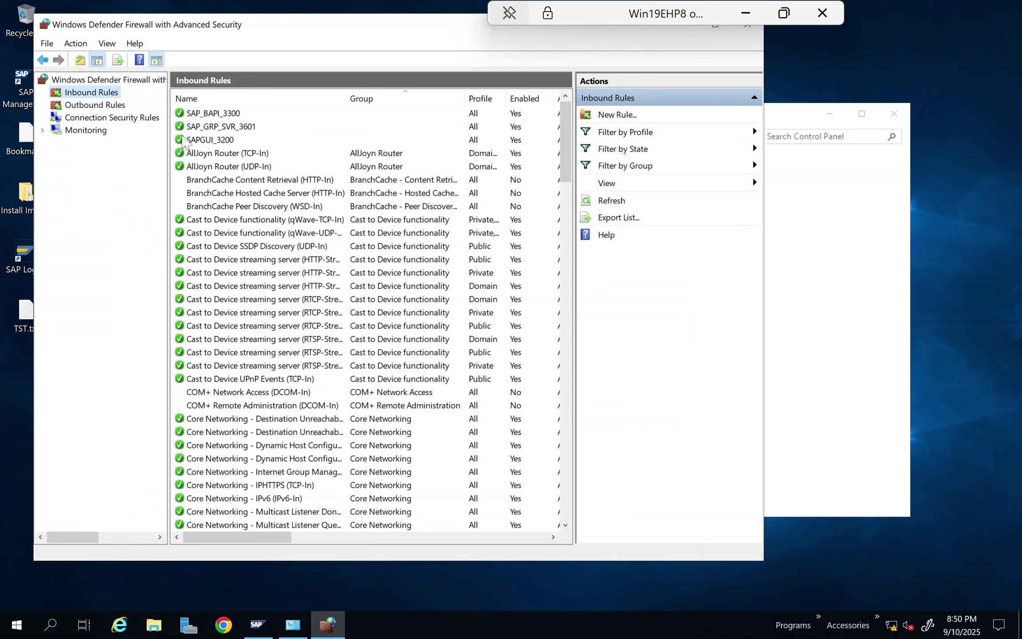
right_click(102, 92)
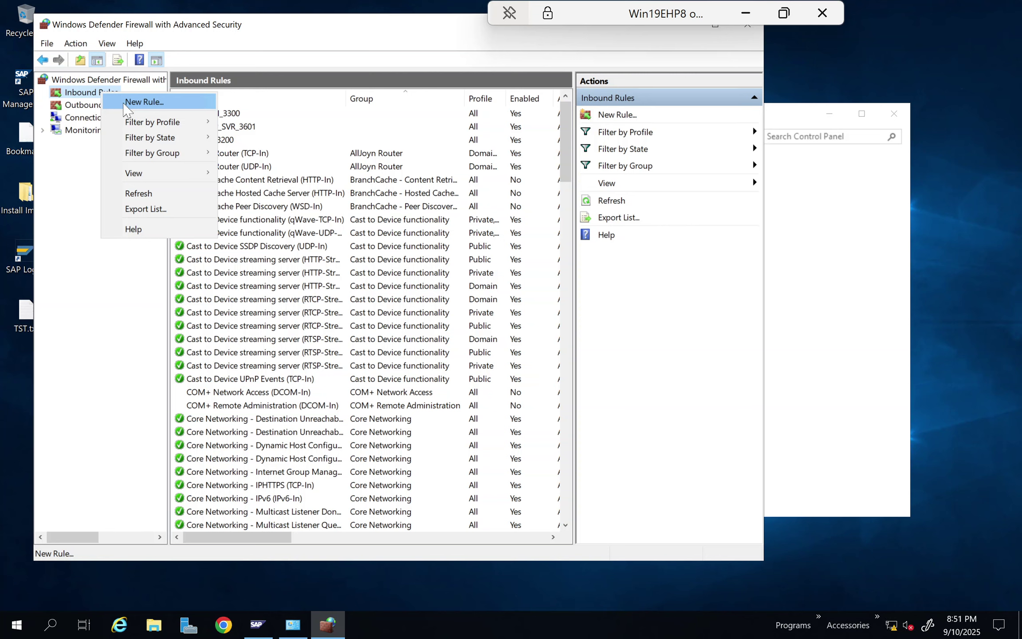
left_click(64, 185)
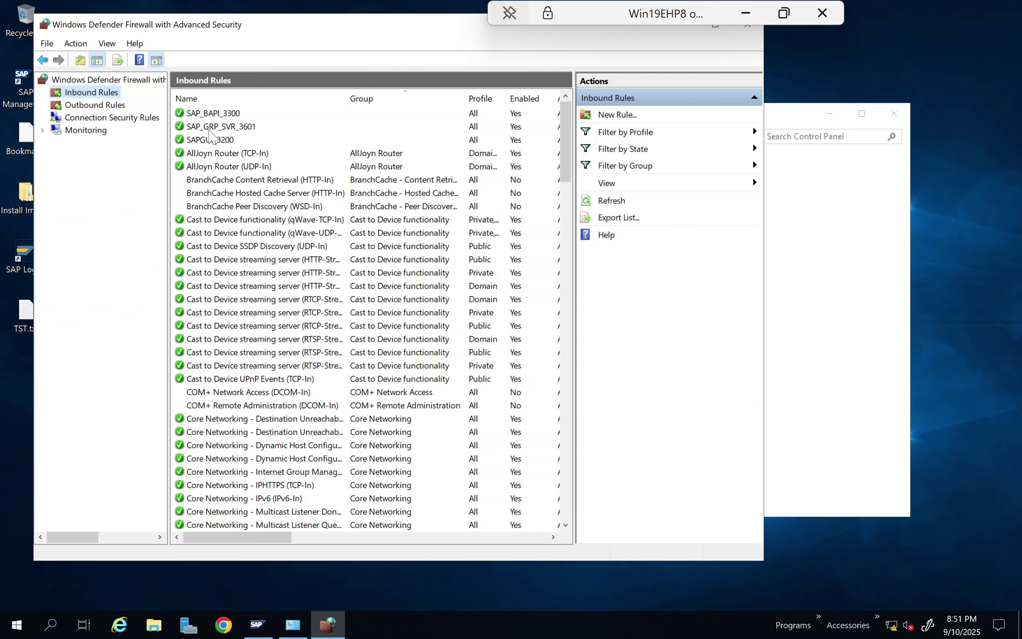
Examine the SAP_GRP_SVR_3601 inbound rule's name, protocol and local port, profiles and local principals, and close its properties.
left_click(211, 128)
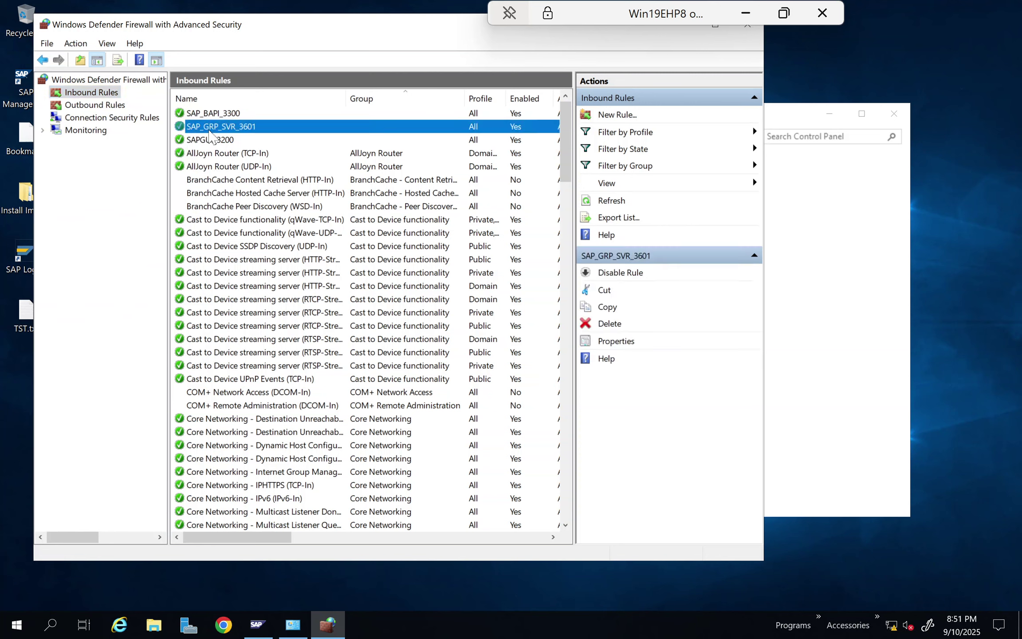
double_click(210, 133)
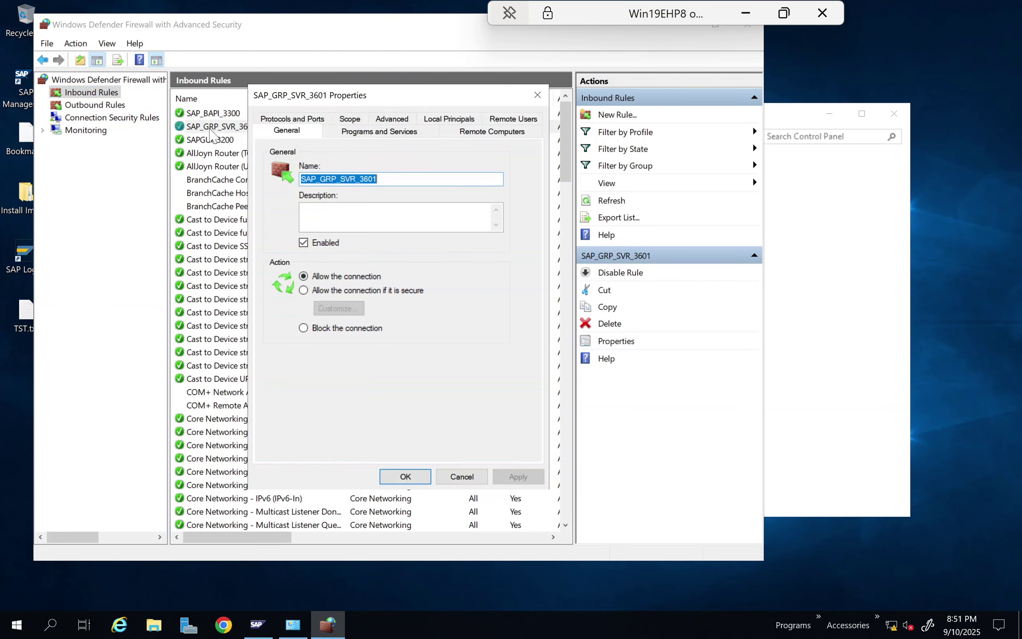
left_click(417, 180)
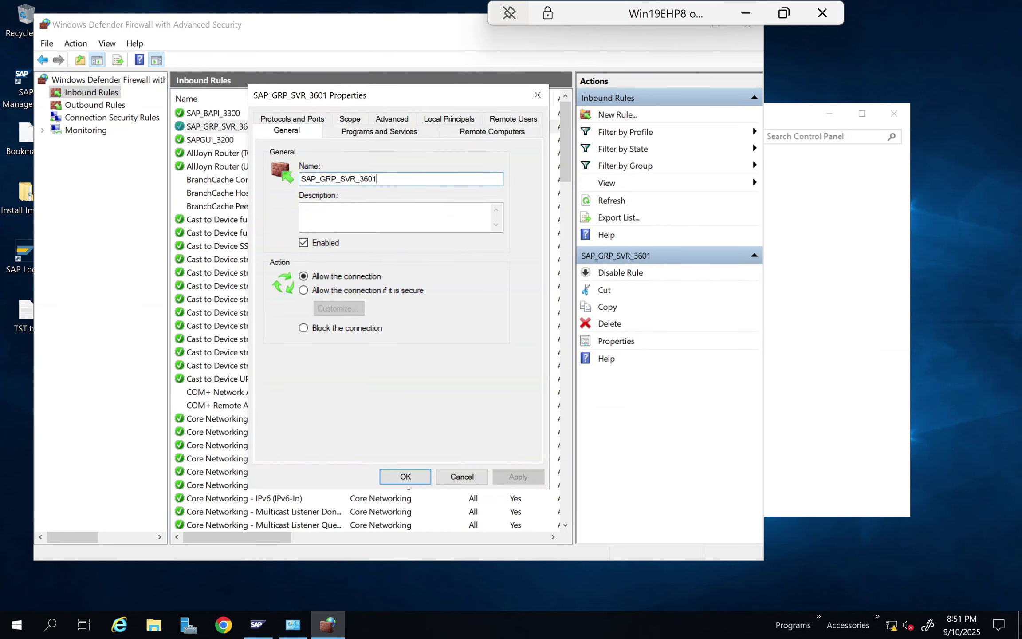
left_click_drag(378, 179, 291, 178)
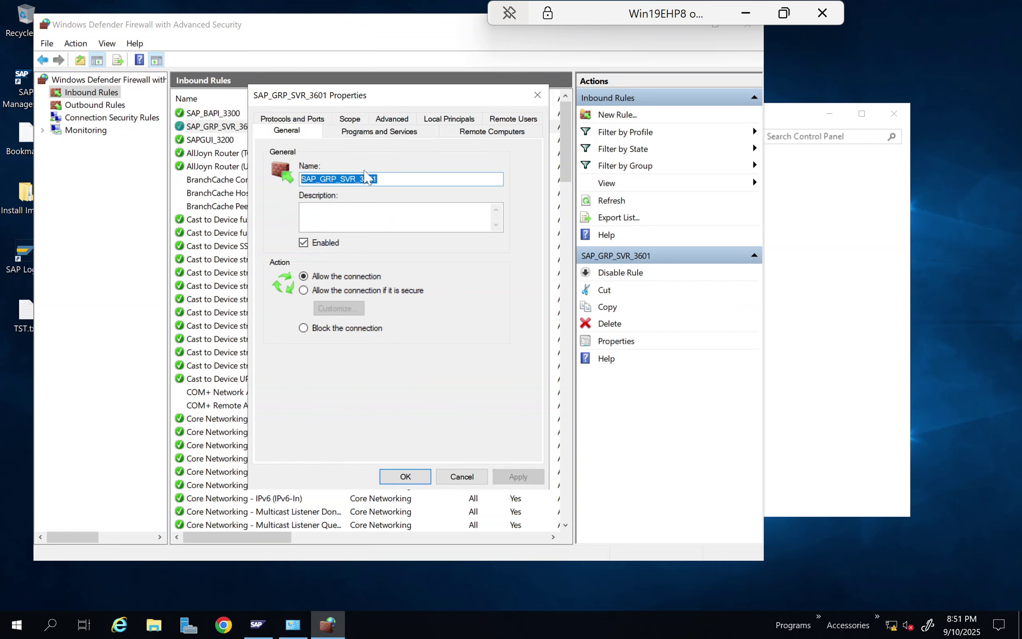
left_click(300, 123)
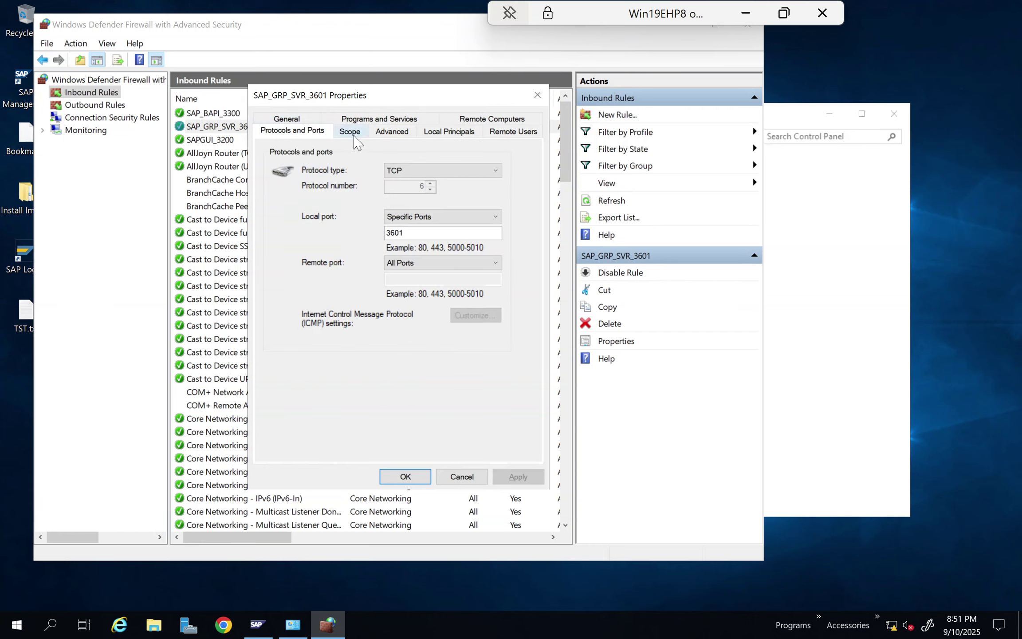
left_click(360, 132)
left_click(393, 133)
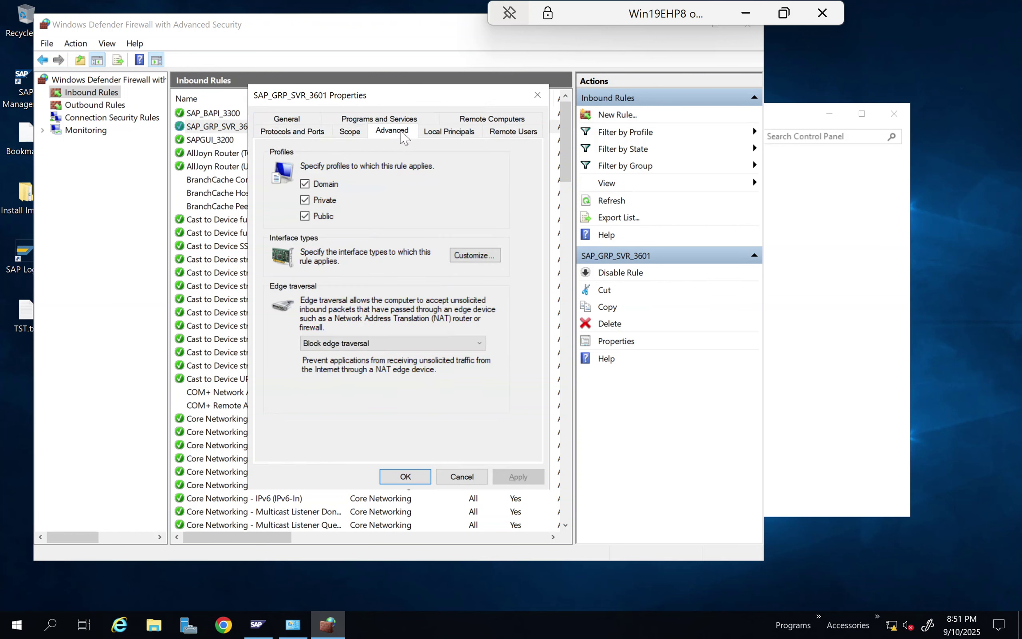
left_click(445, 132)
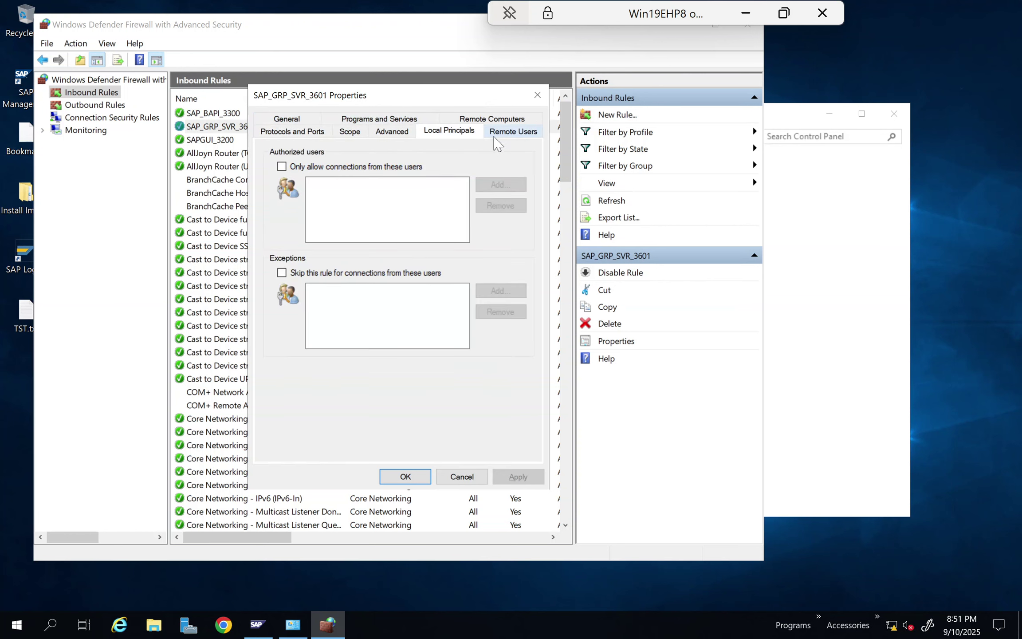
left_click(298, 132)
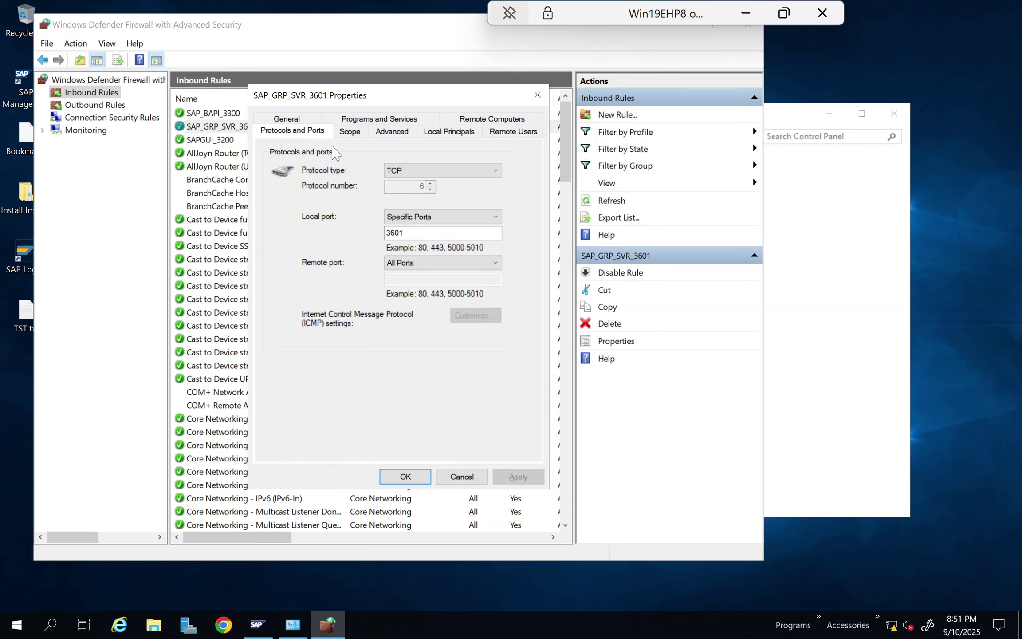
left_click(404, 233)
left_click(402, 478)
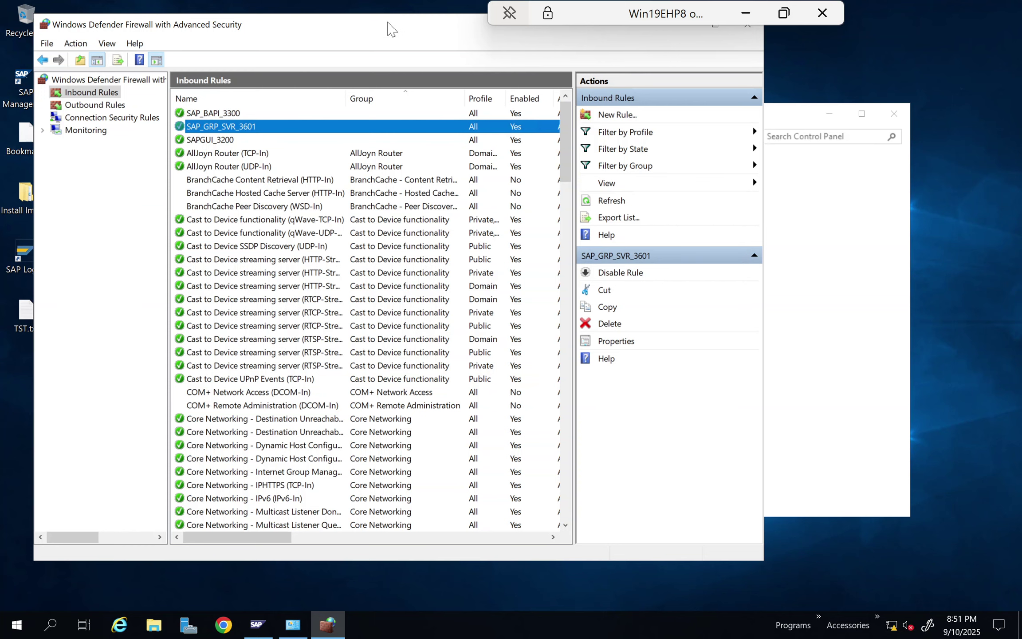
Close the Windows Defender Firewall with Advanced Security window and minimise the virtual machine.
left_click_drag(384, 31, 395, 55)
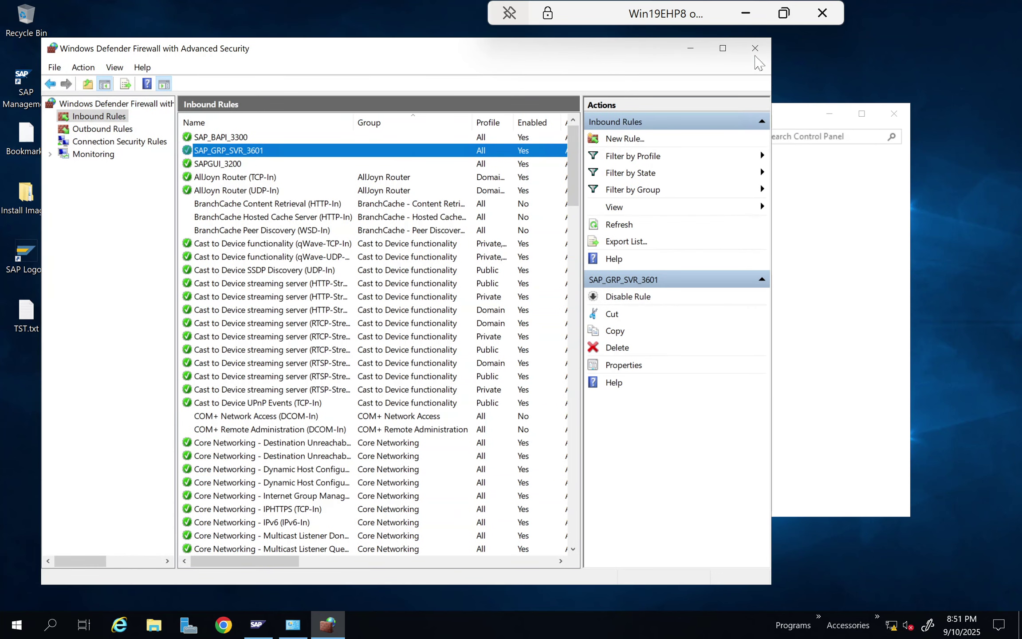
left_click(755, 49)
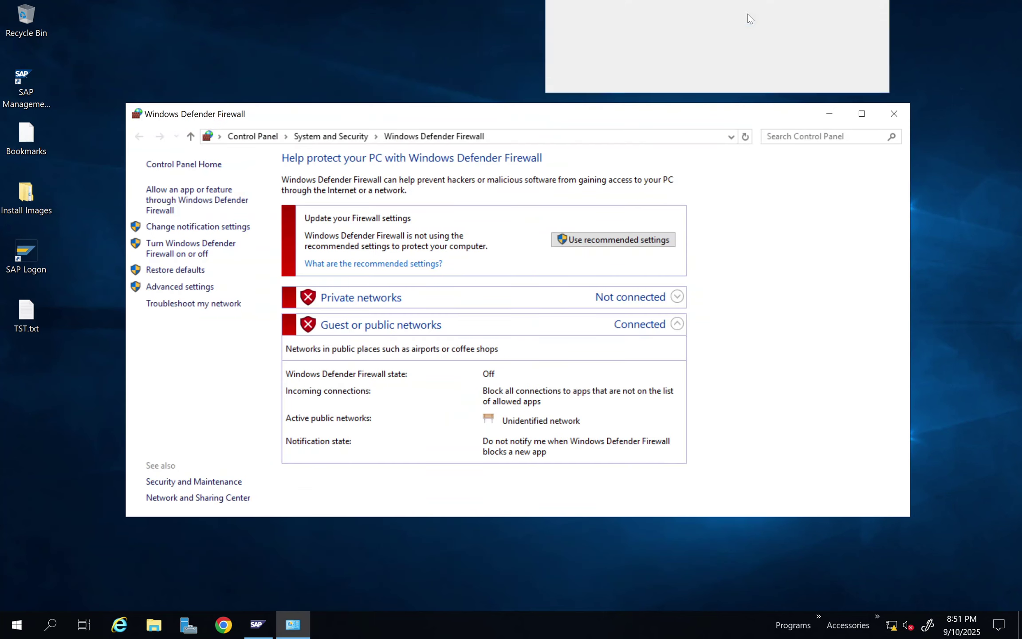
left_click(748, 14)
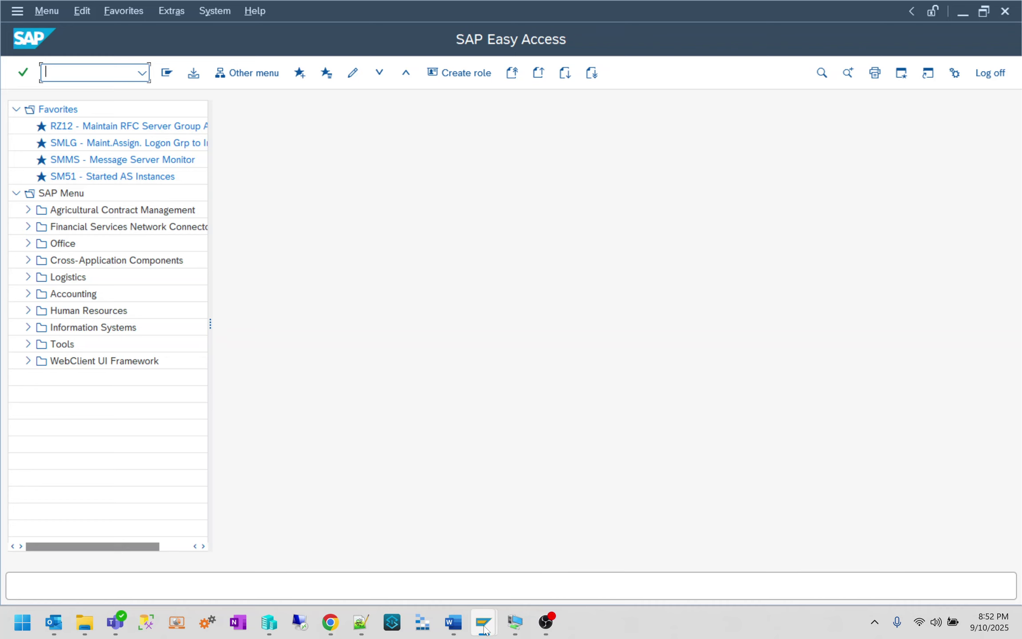
Bring SAP Logon 800 to the front and switch to the Videos folder window in File Explorer.
mouse_move(485, 630)
left_click(432, 551)
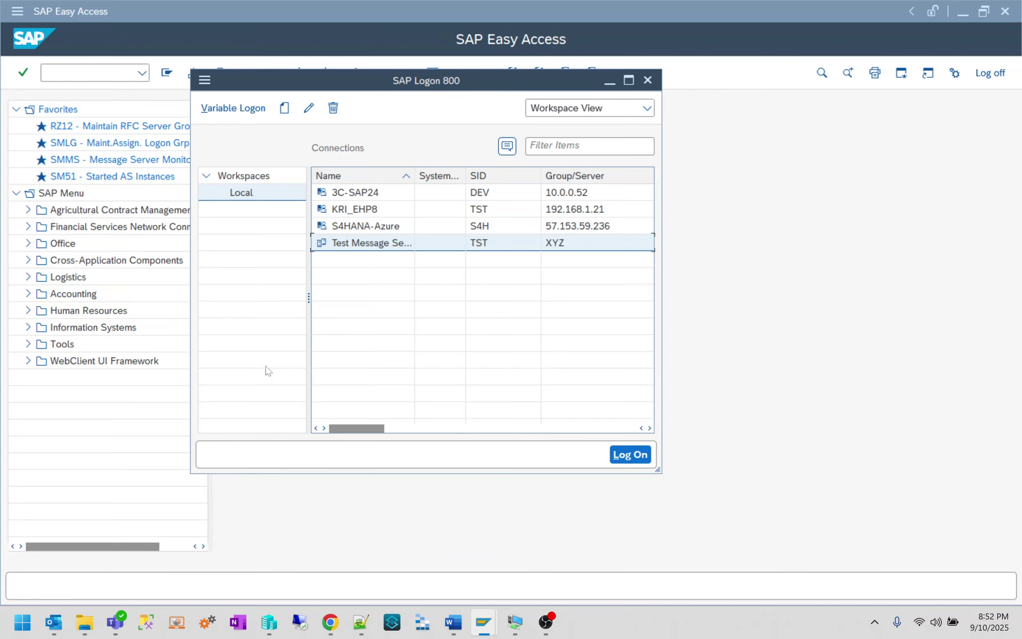
left_click(85, 623)
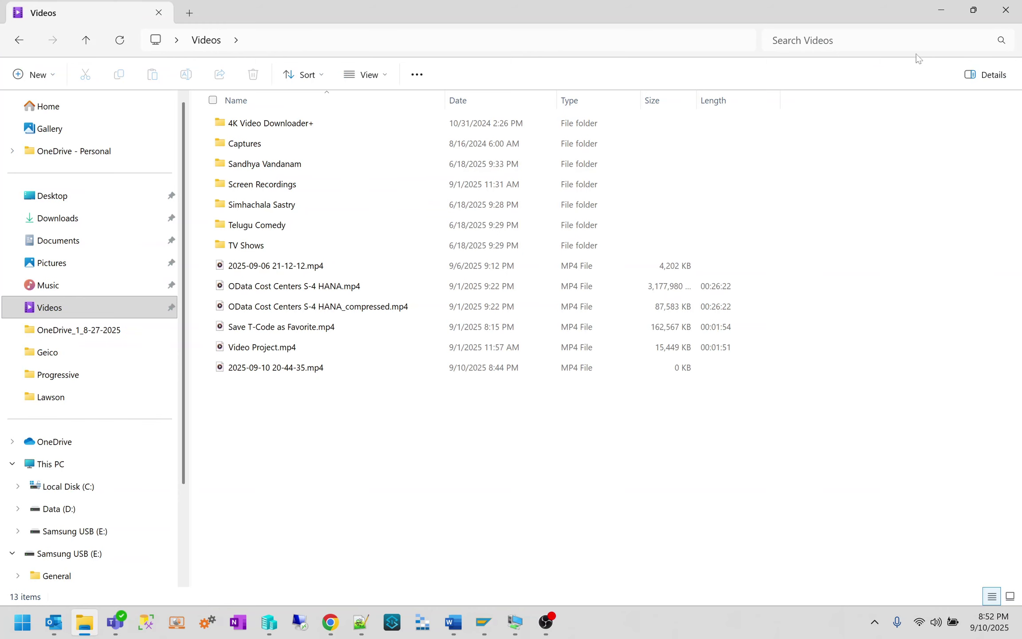
Open the C:\Windows\System32\drivers\etc folder in File Explorer.
left_click(941, 10)
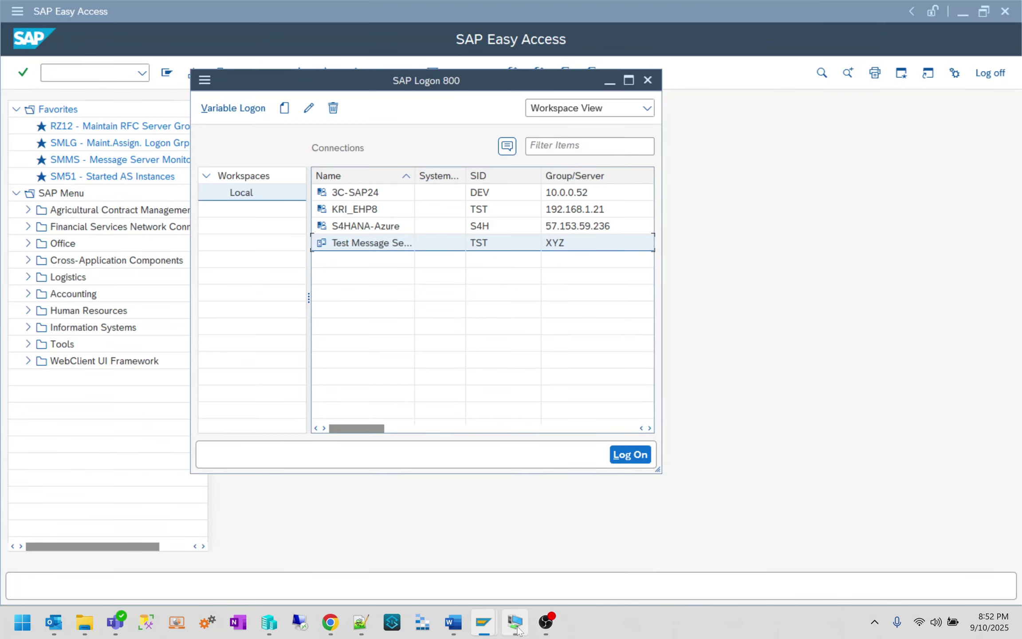
left_click(84, 623)
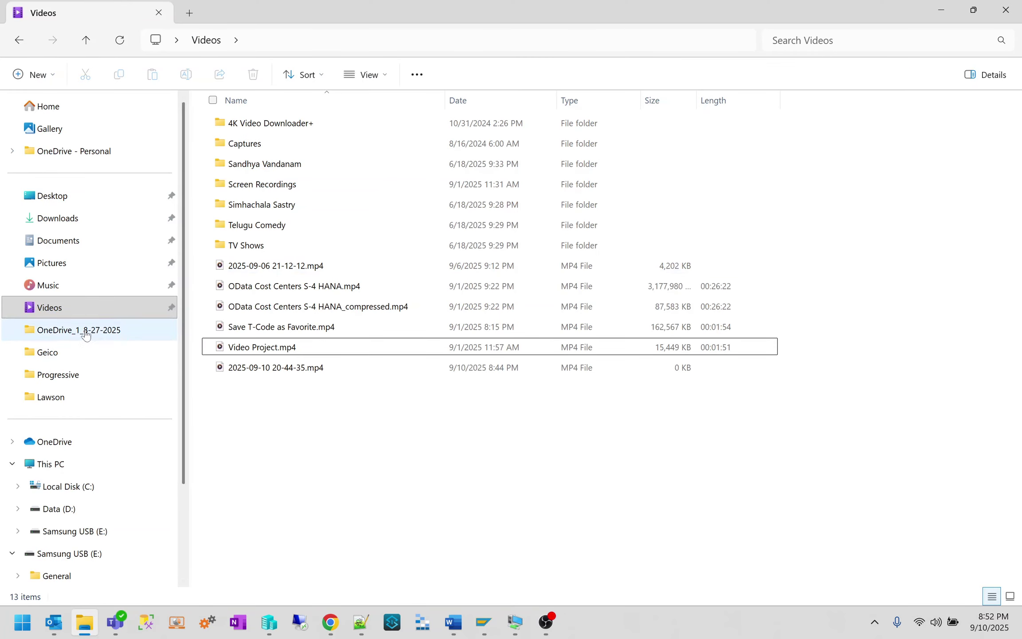
left_click(85, 485)
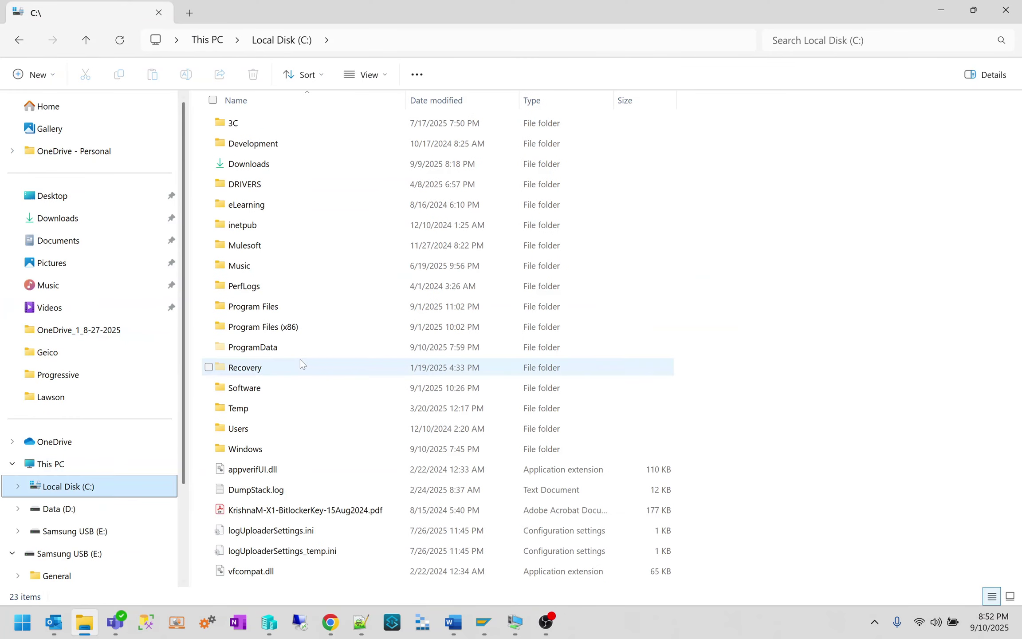
double_click(284, 452)
left_click(443, 46)
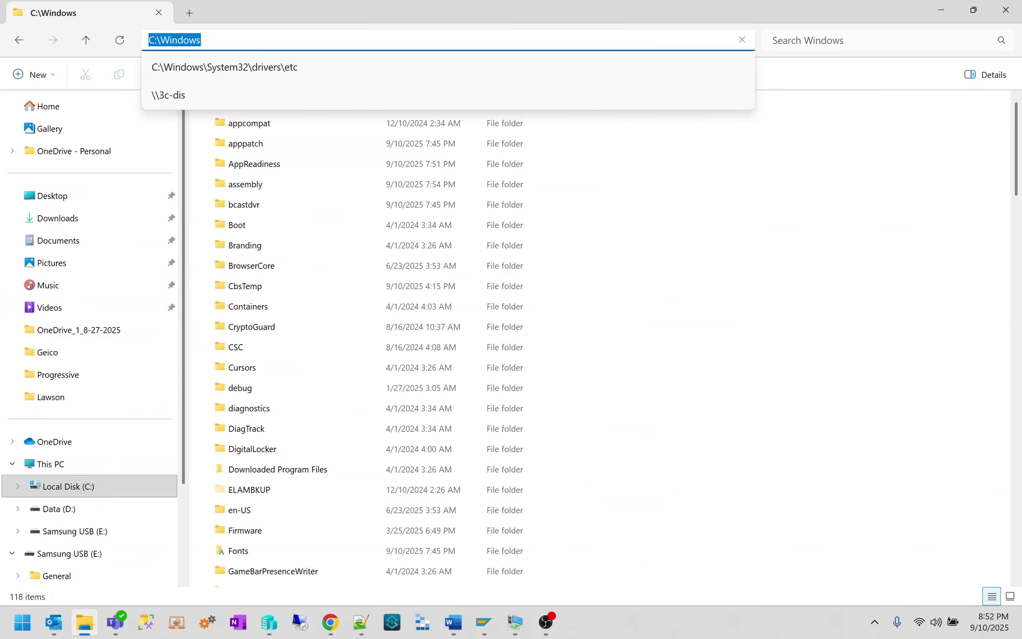
key("End")
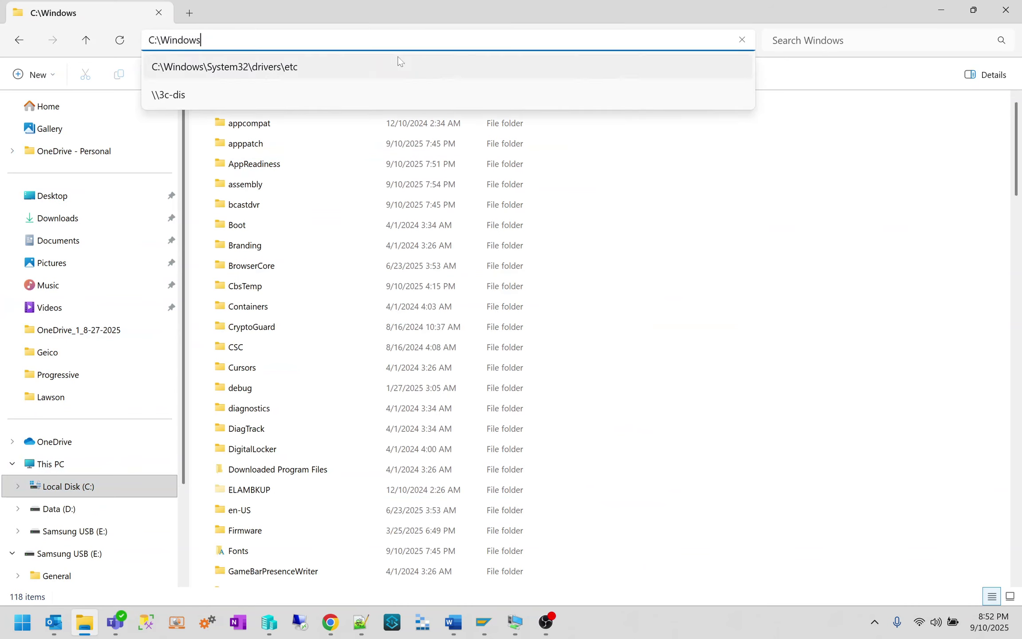
left_click(399, 61)
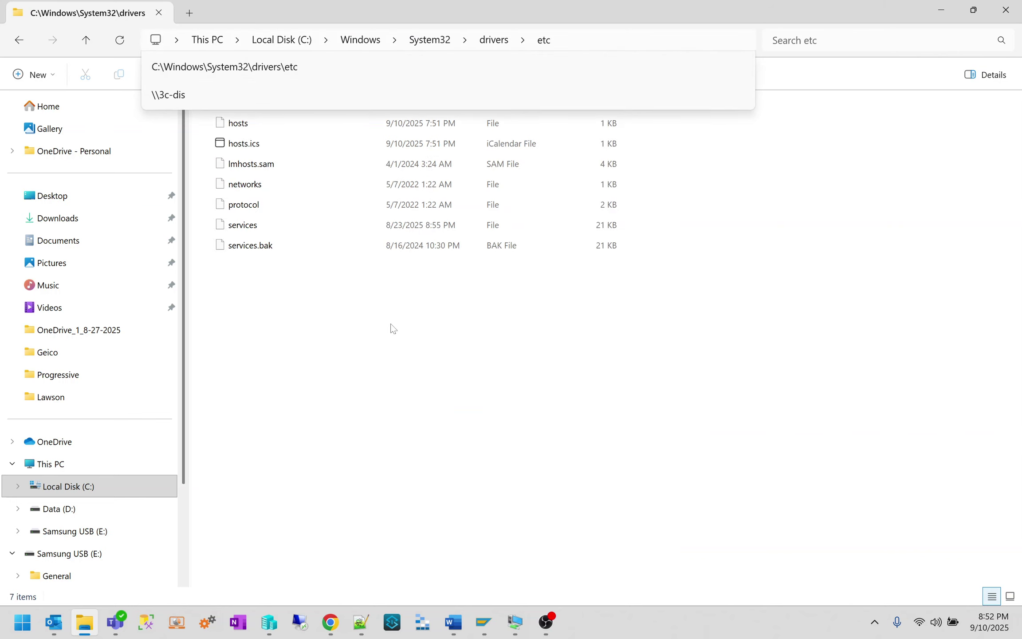
left_click(568, 39)
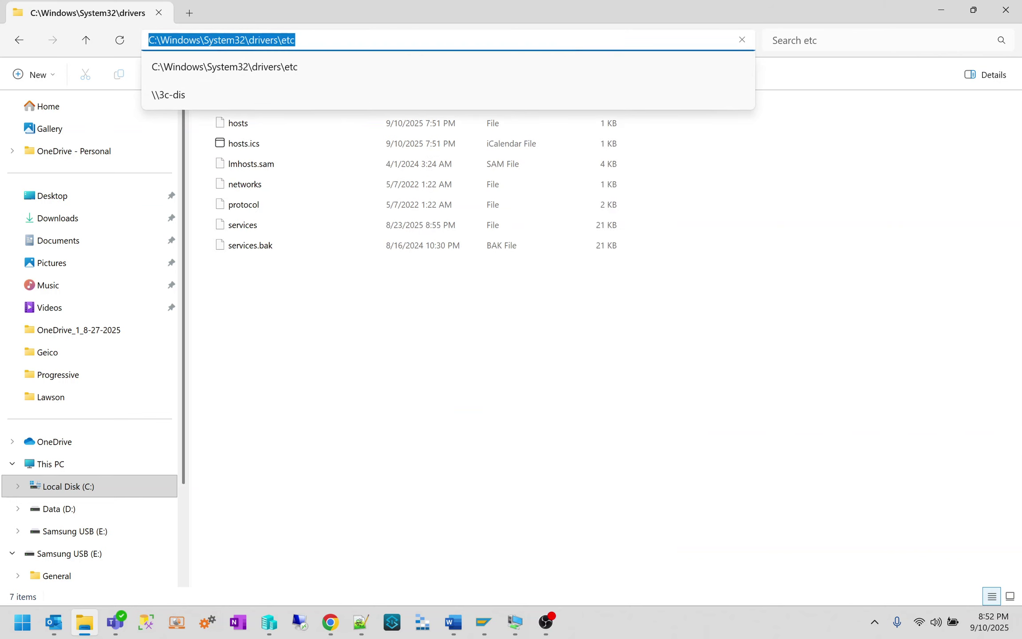
left_click(429, 281)
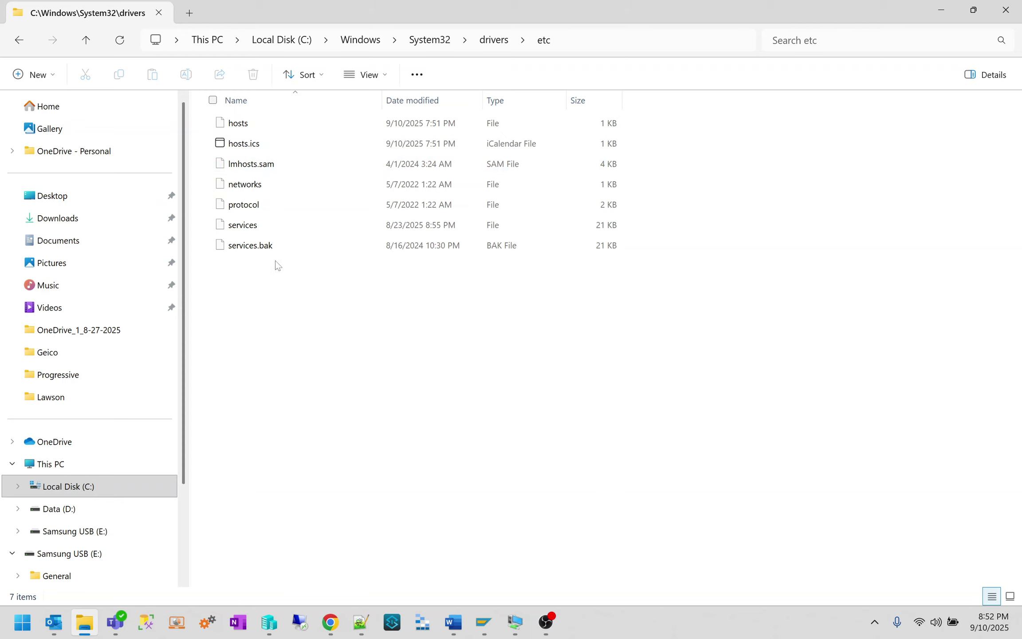
Open the services file in Notepad++ and go to the sapmsTST and sapmsDEV entries.
right_click(280, 227)
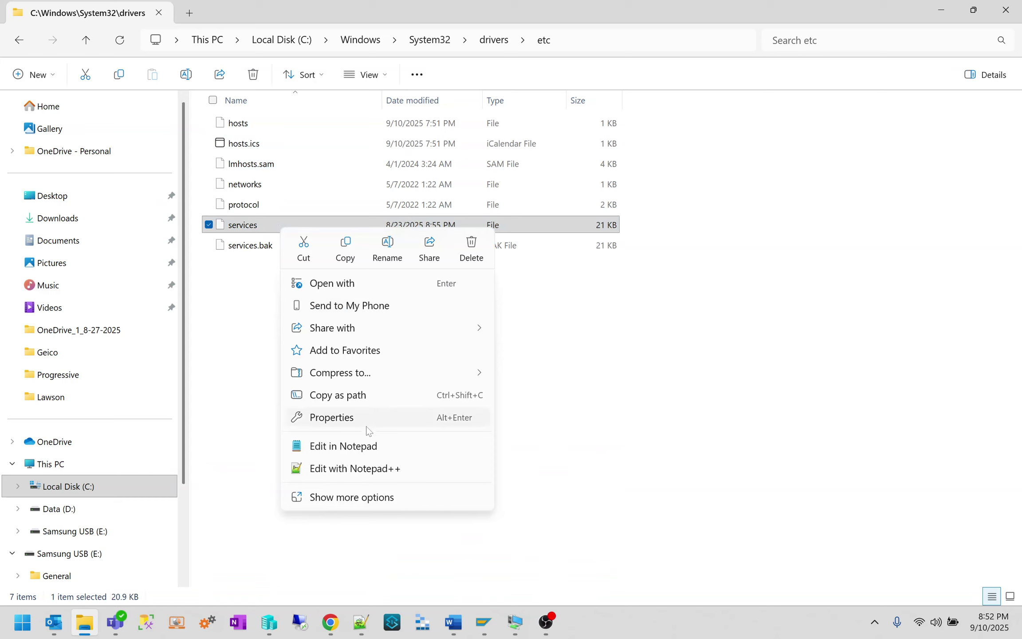
left_click(371, 470)
scroll(510, 324, "down", 16)
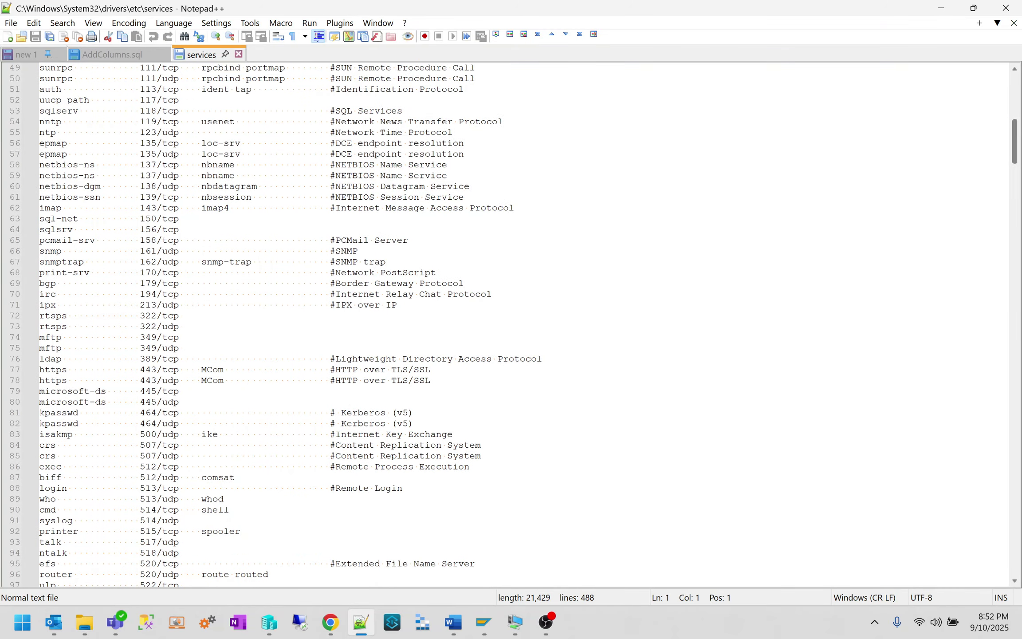
left_click_drag(1014, 156, 986, 347)
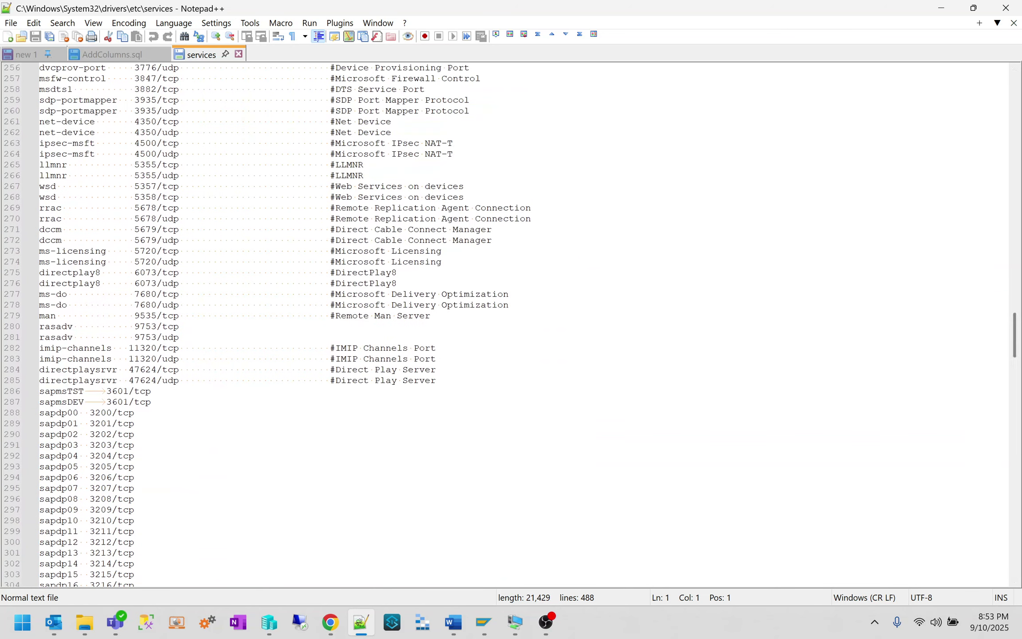
left_click(152, 402)
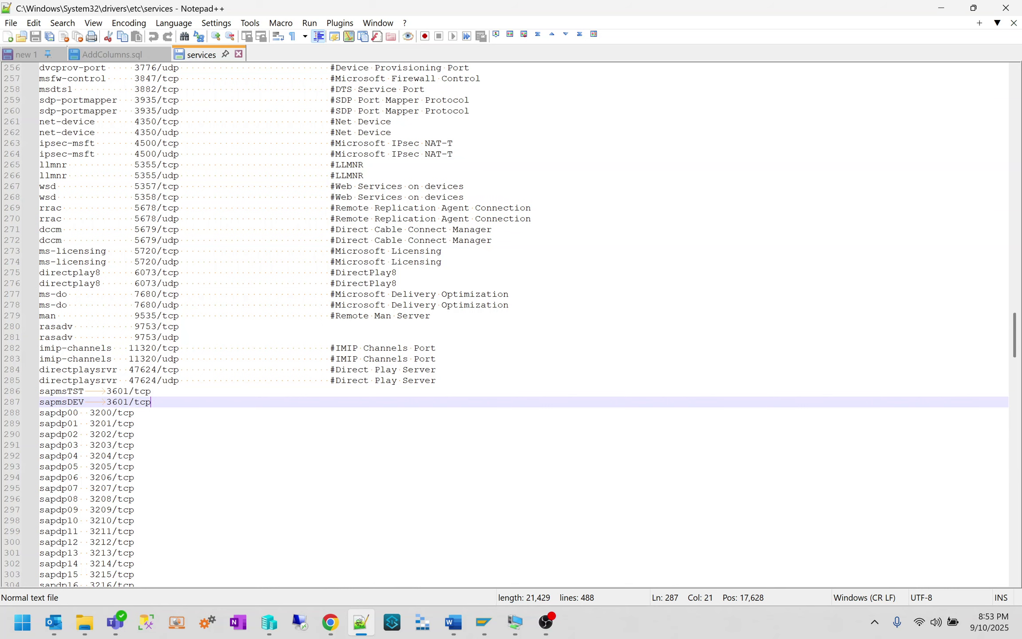
Examine the sapmsTST line in the services file, checking its service name and its port and protocol.
left_click_drag(40, 391, 153, 392)
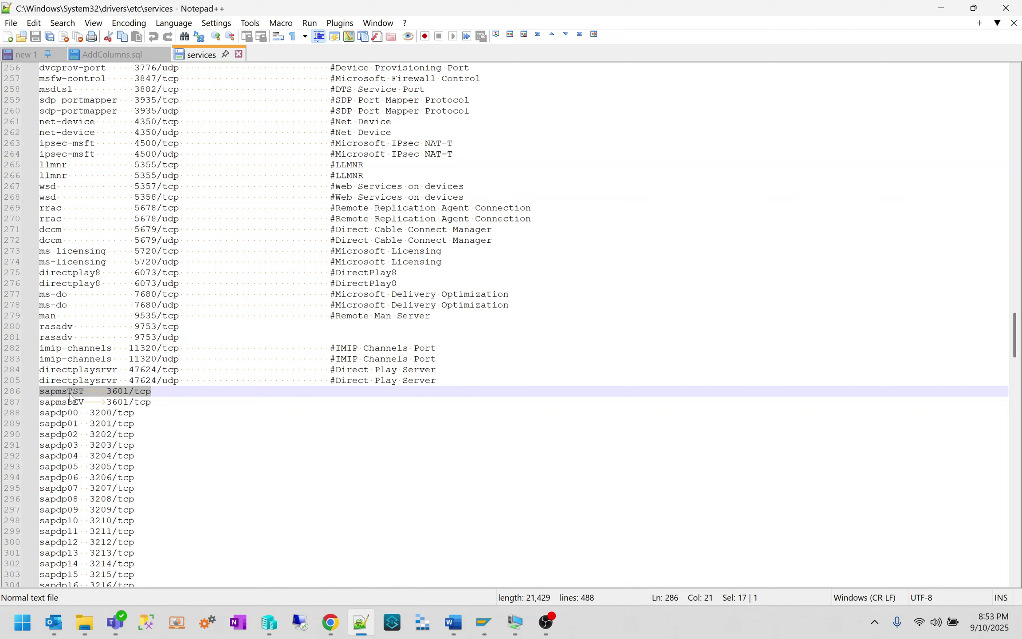
left_click(107, 392)
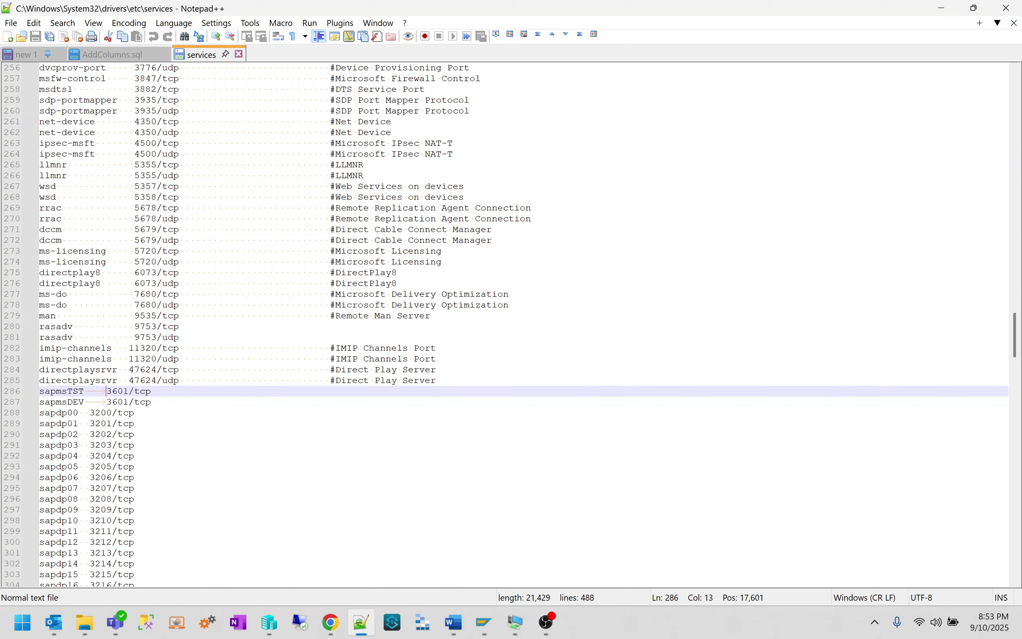
key("shift+Right")
key("shift+Right")
key("shift+Right")
key("shift+Right")
key("shift+Right")
key("shift+Right")
key("shift+Right")
key("shift+Right")
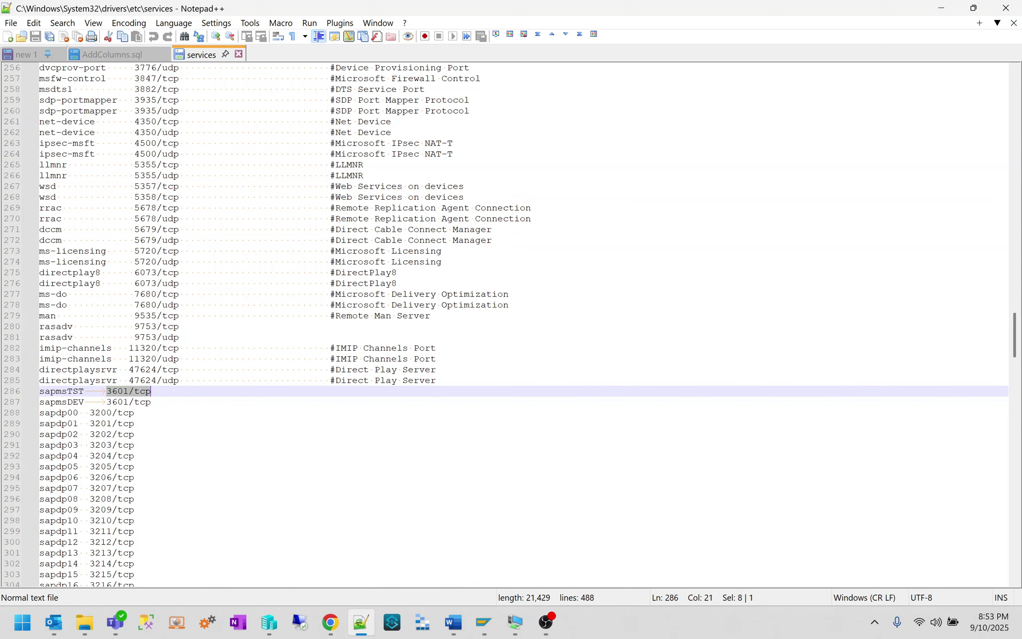
key("Home")
key("shift+Right")
key("shift+Right")
key("shift+Right")
key("shift+Right")
key("shift+Right")
key("shift+Right")
key("shift+Right")
key("shift+Right")
key("shift+Right")
key("shift+Right")
key("shift+Right")
key("shift+Right")
key("shift+Right")
key("shift+Right")
key("shift+Right")
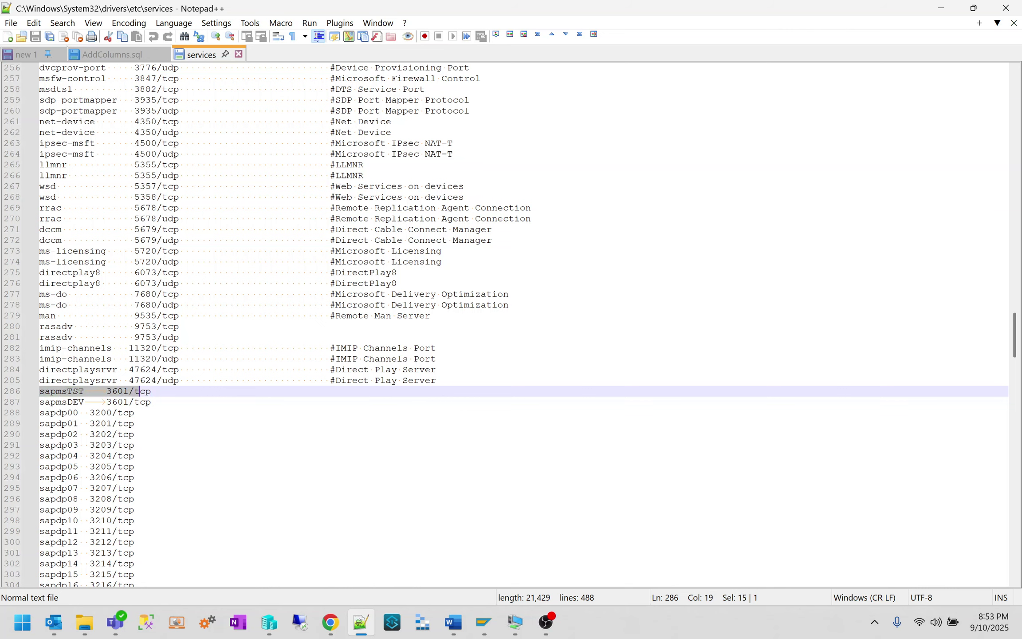
key("shift+Right")
key("shift+Right")
key("End")
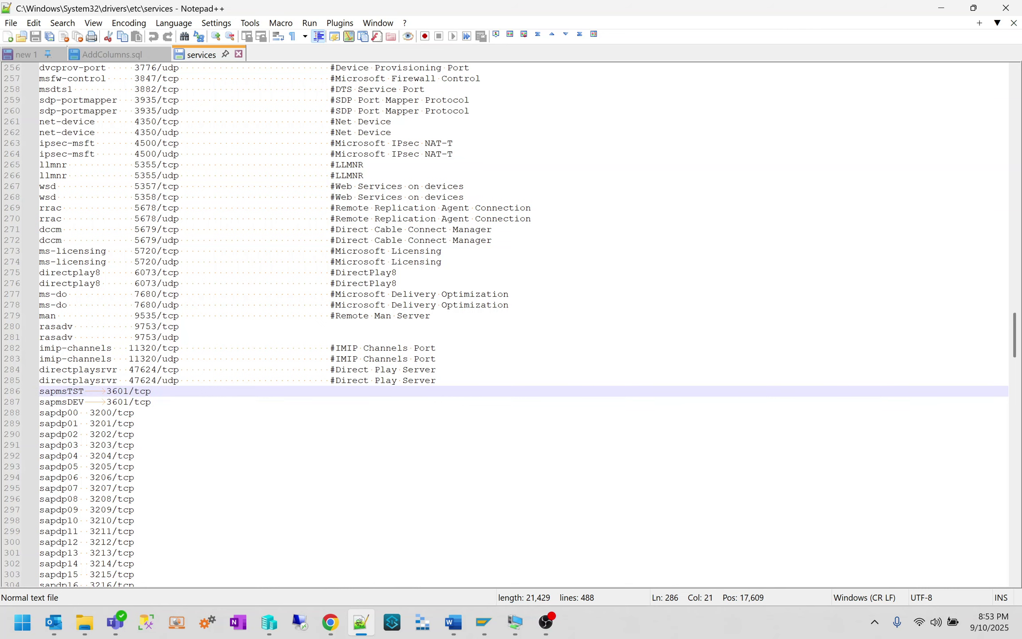
key("Return")
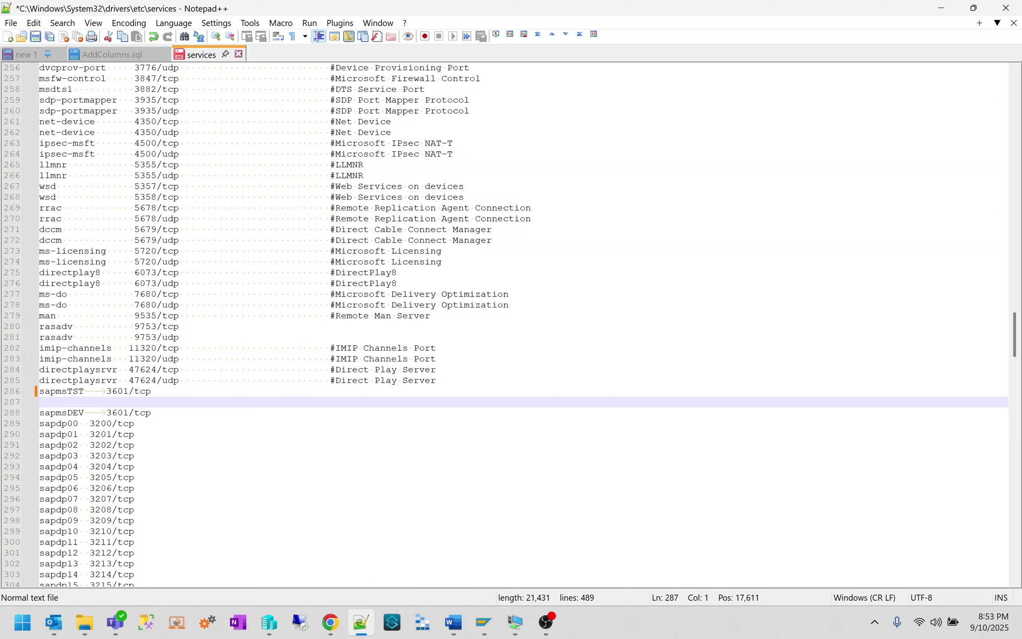
key("BackSpace")
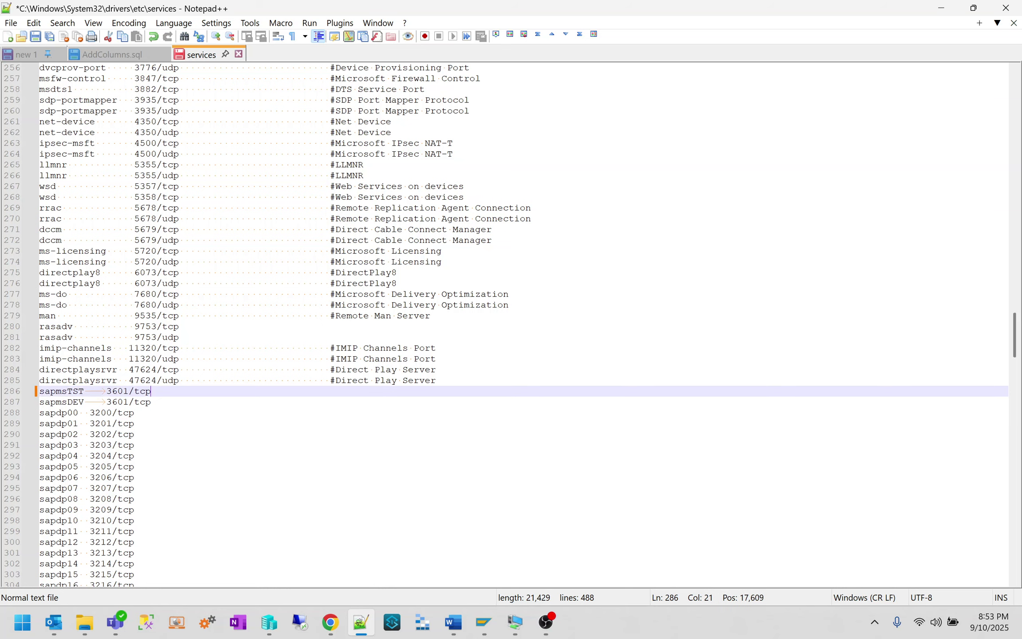
Close the services file without saving it and switch back to the SAP Easy Access window.
left_click(238, 53)
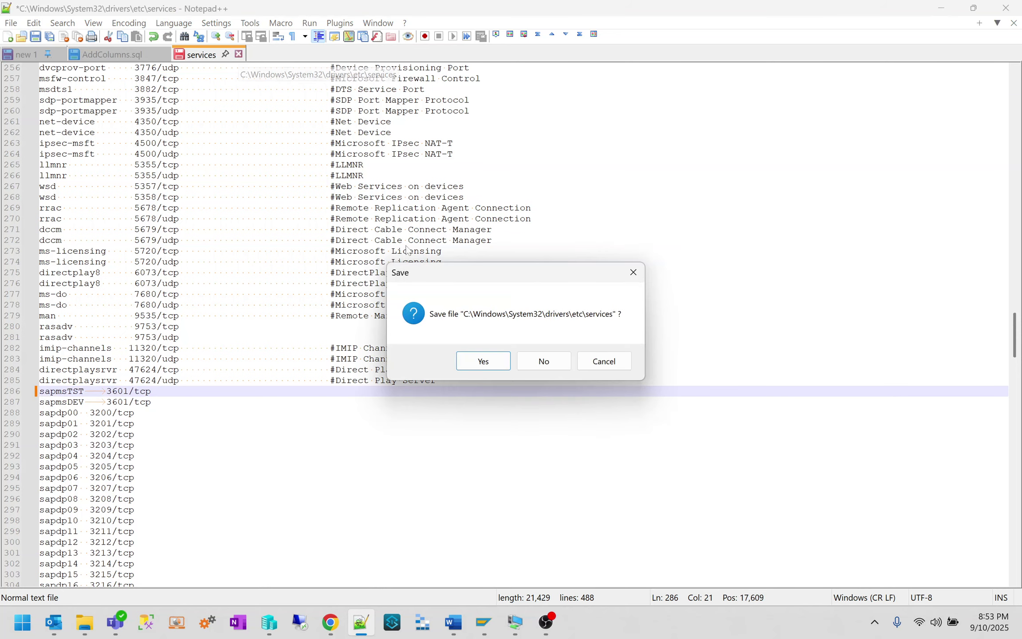
left_click(545, 362)
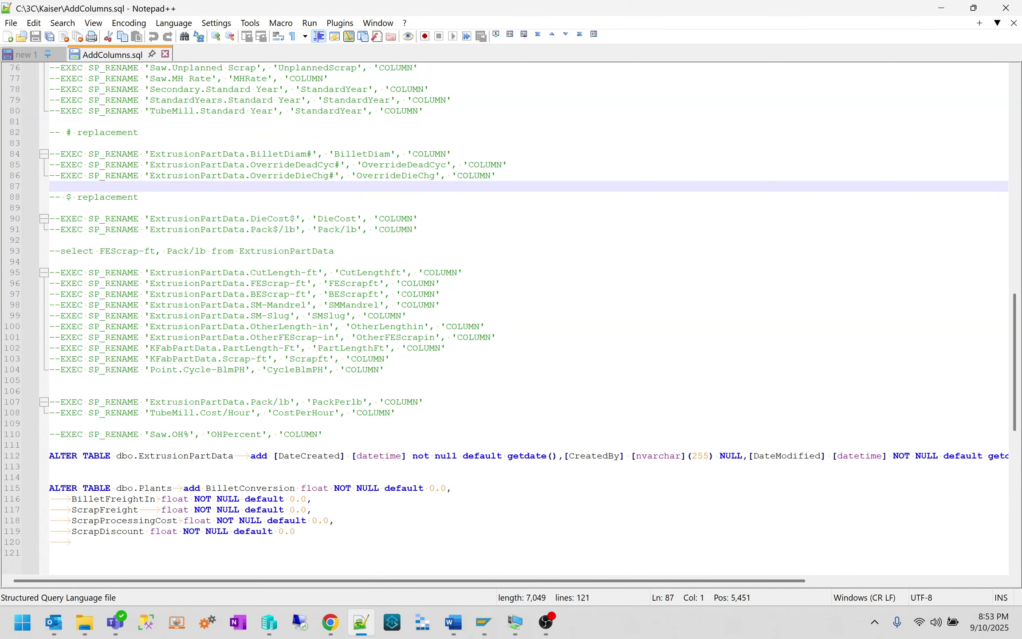
left_click(941, 8)
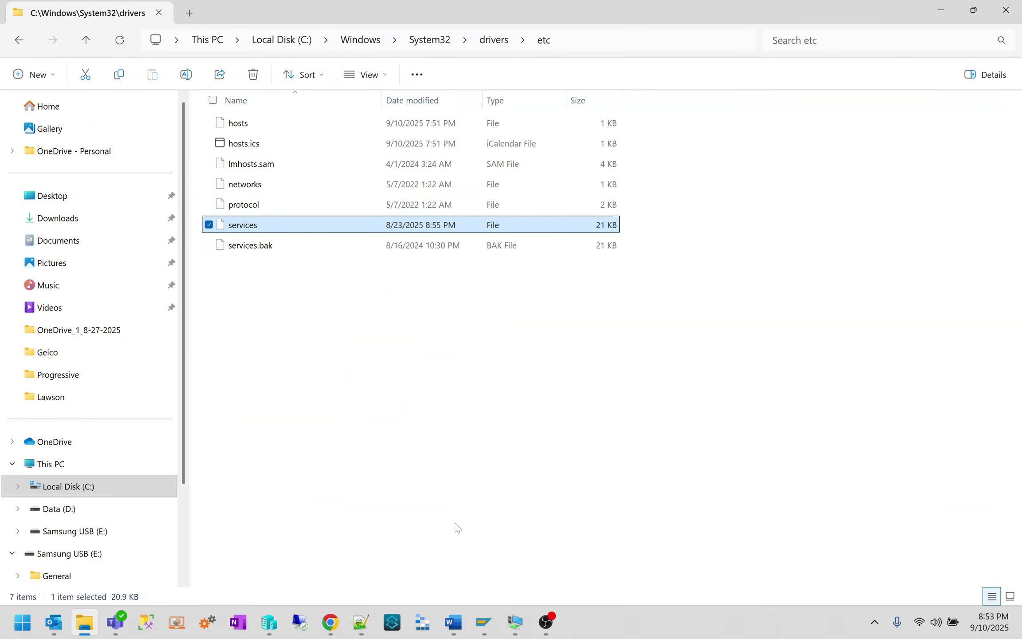
mouse_move(483, 626)
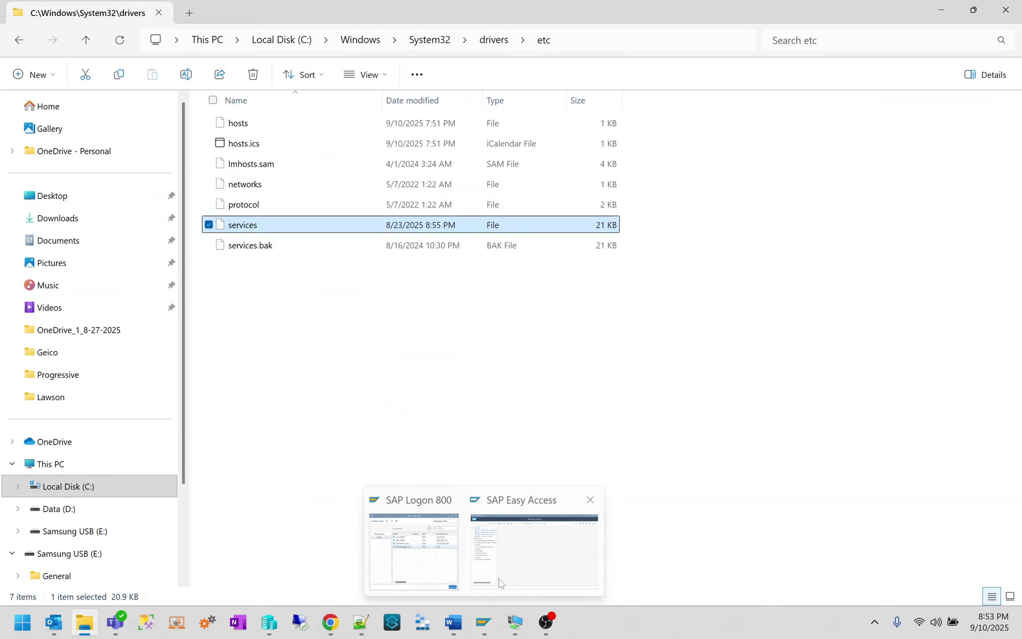
left_click(517, 557)
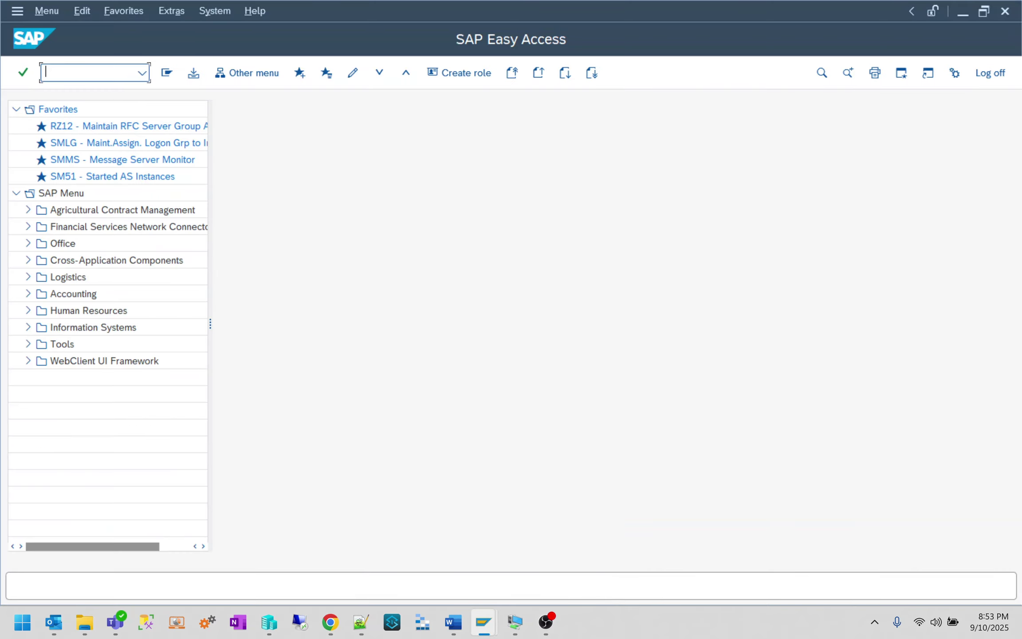